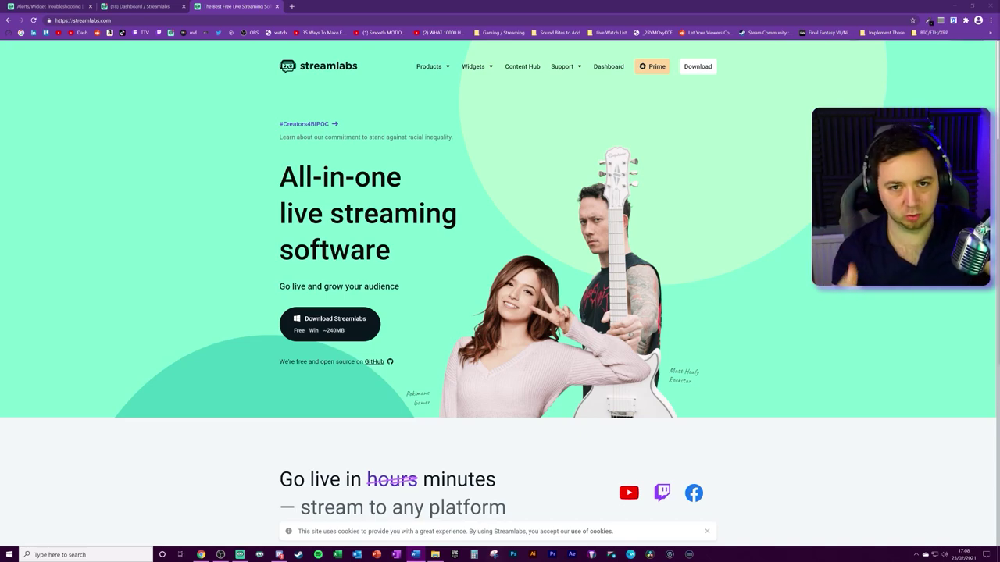
Move the Streamlabs dashboard tab to the first position among the open browser tabs.
drag(140, 6, 55, 8)
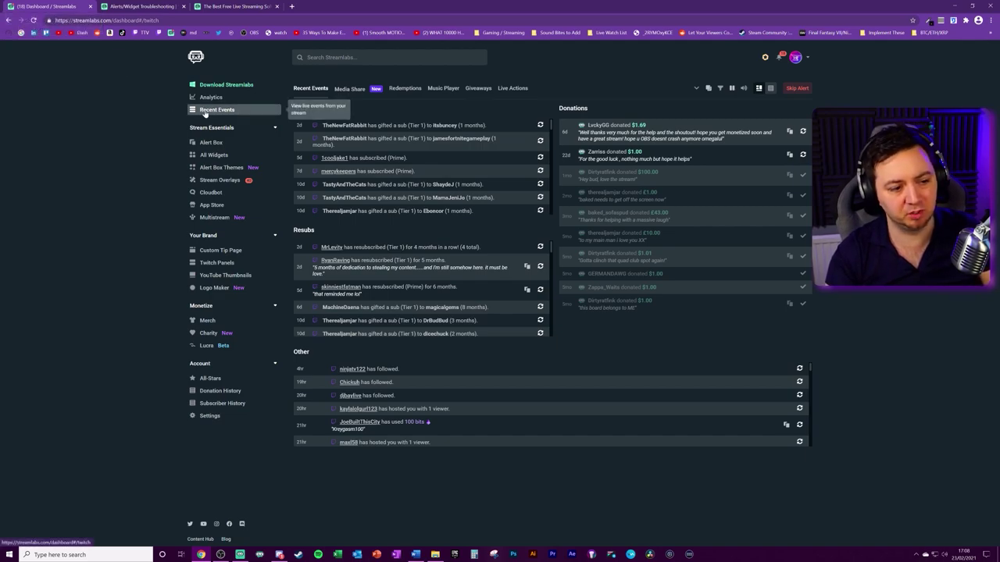
click(351, 57)
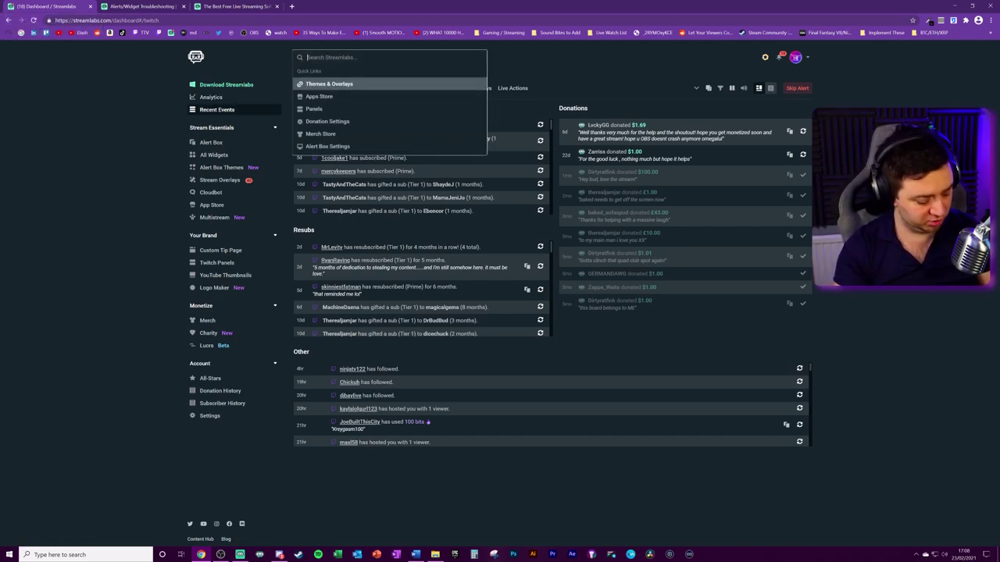
text(recent e)
key(Escape)
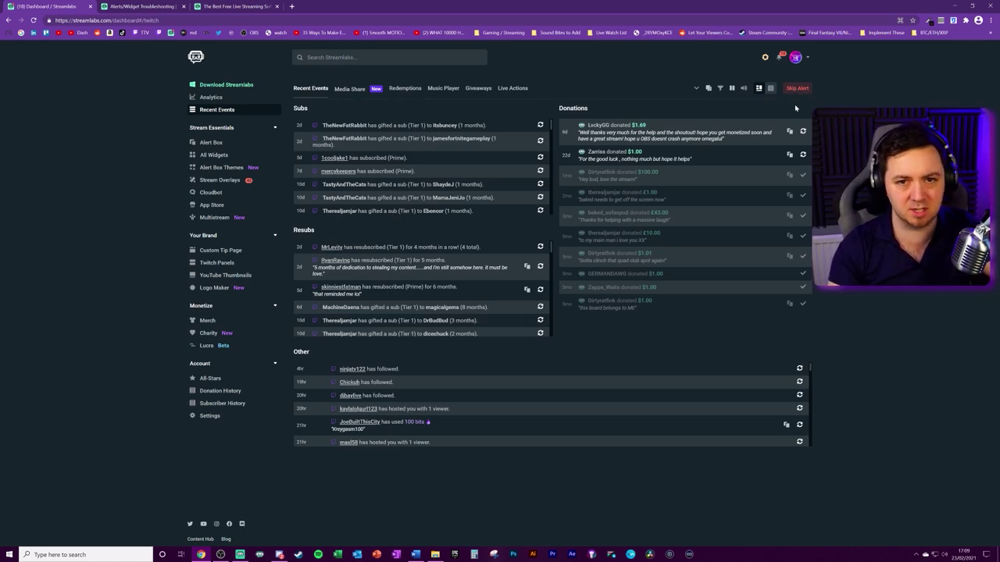
Review the event filters for Recent Events and open the Live Actions controls.
click(720, 88)
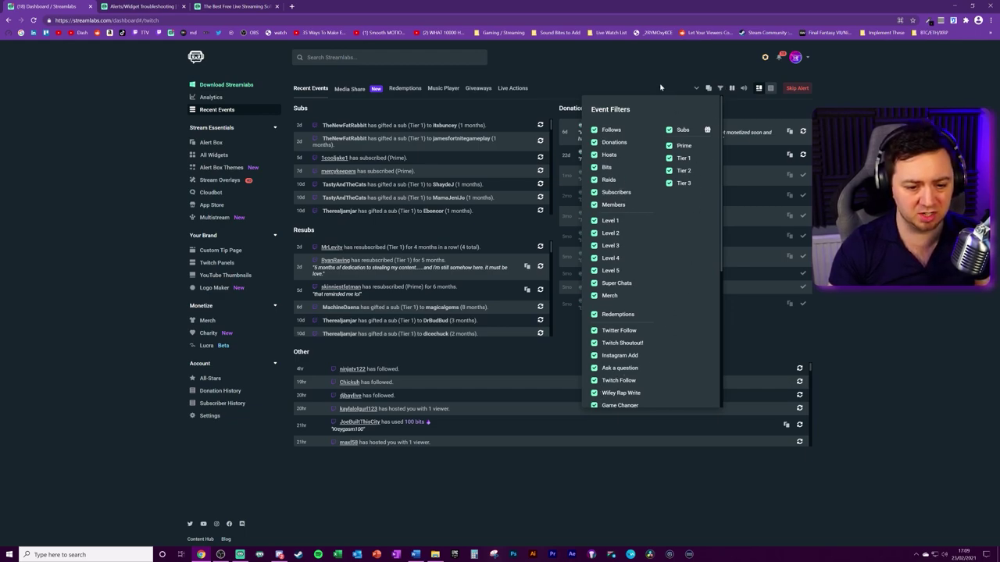
click(312, 99)
click(516, 89)
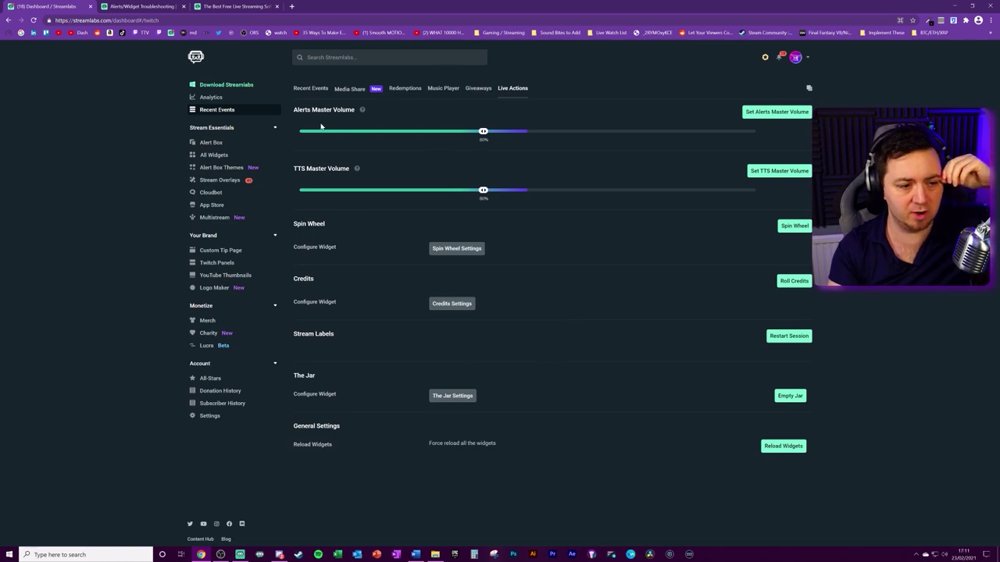
Open the Alert Box settings page in the Streamlabs dashboard.
click(216, 145)
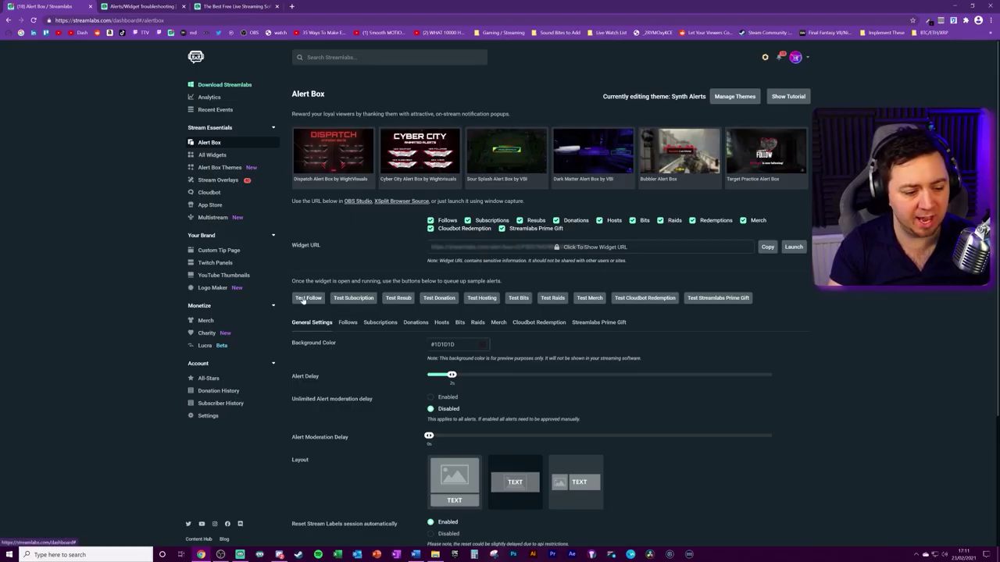
click(221, 554)
key(alt+Tab)
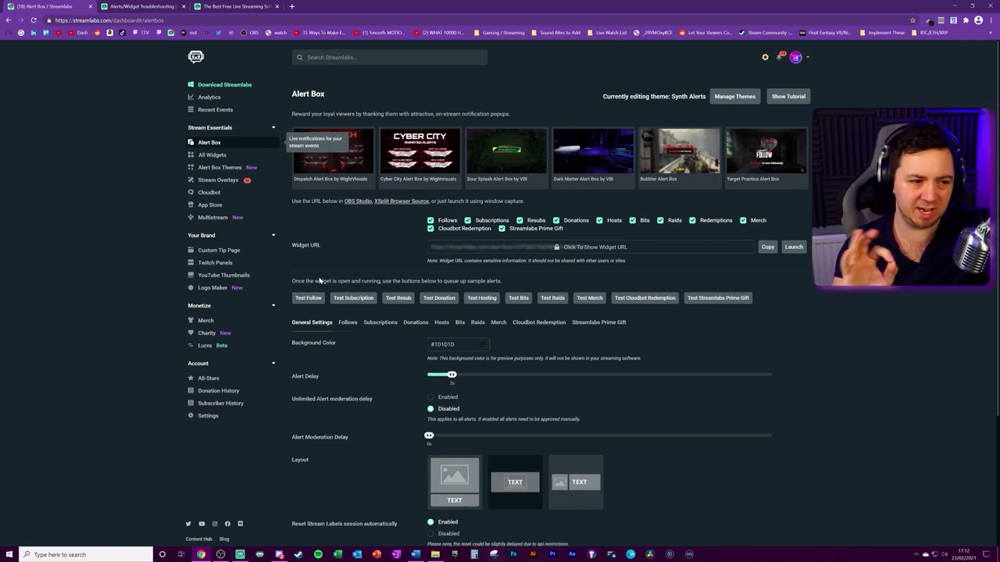
Check the Alert Box browser tab's options for the site's mute state, leaving it unchanged.
right_click(57, 8)
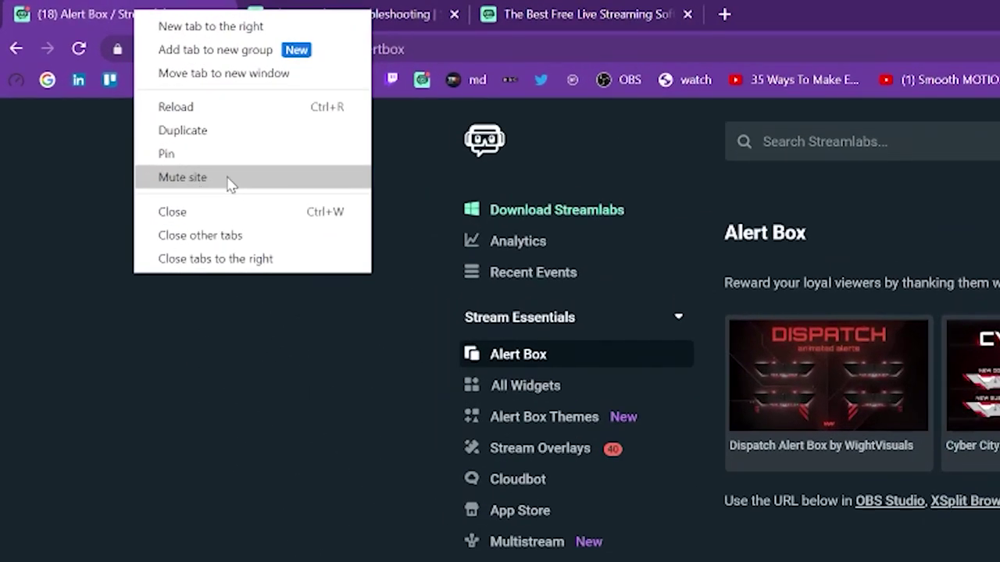
click(176, 453)
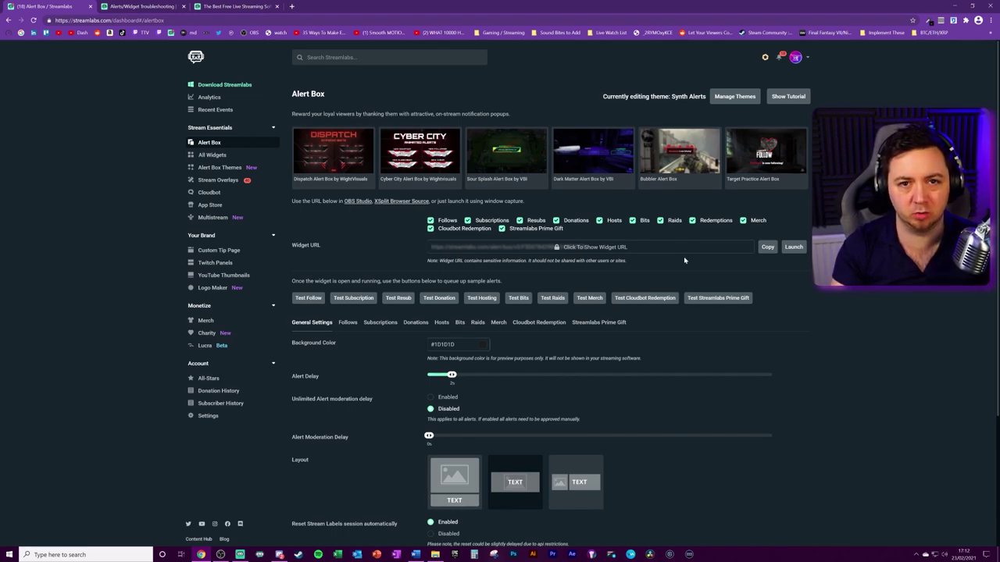
Switch to Streamlabs OBS, inspect the Alert Box widget settings without changes, and select the Alert Box source.
key(alt+Tab)
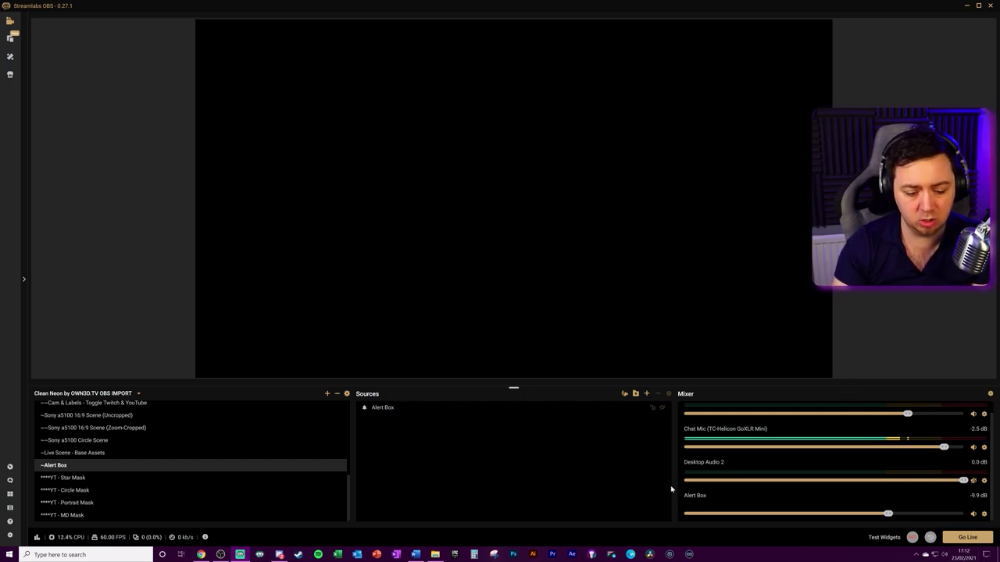
click(983, 514)
click(891, 446)
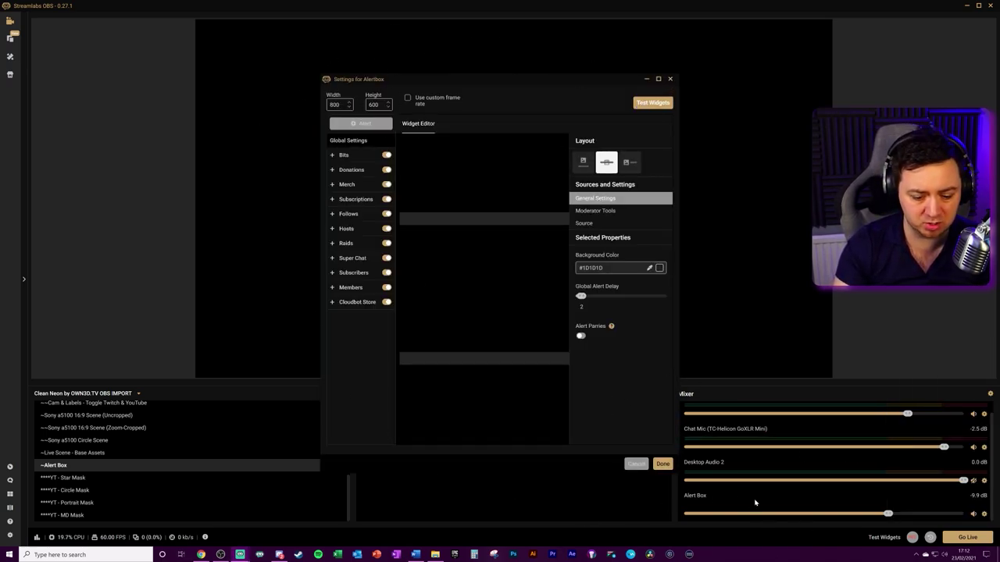
click(669, 79)
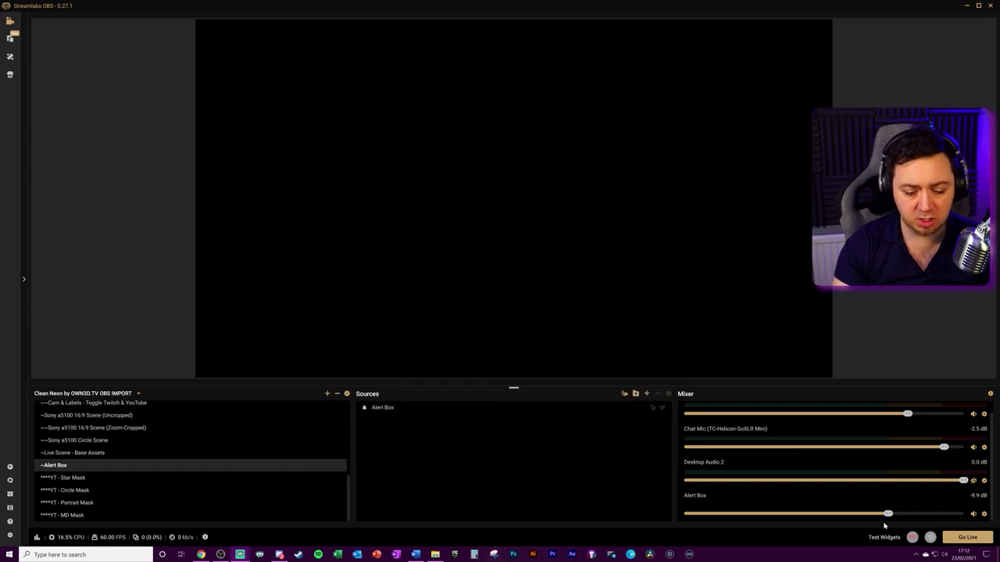
click(656, 410)
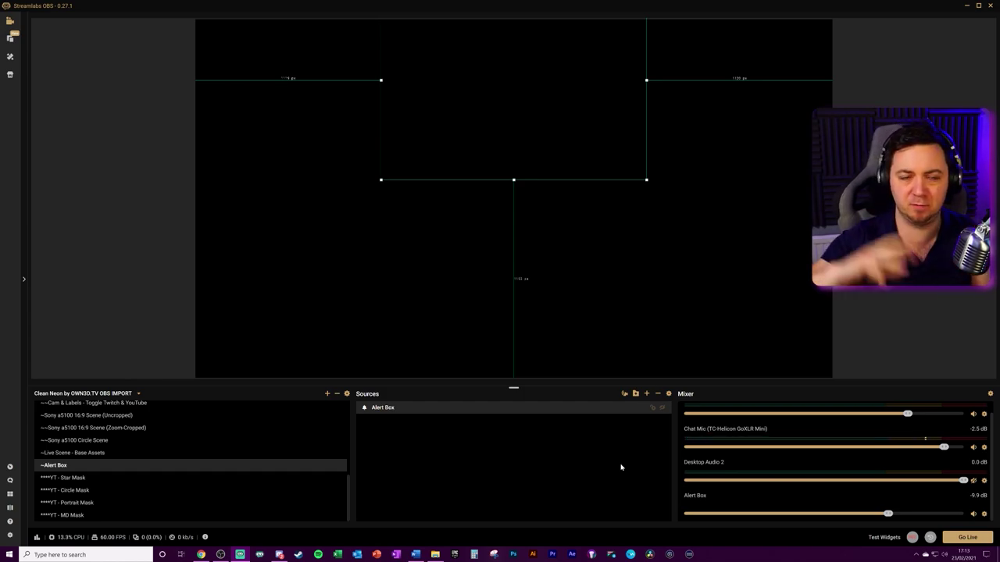
In the 1. In Game (L-Cam) scene, hide the ~Live Scene - Base Assets source and show it again.
scroll(91, 415, up, 5)
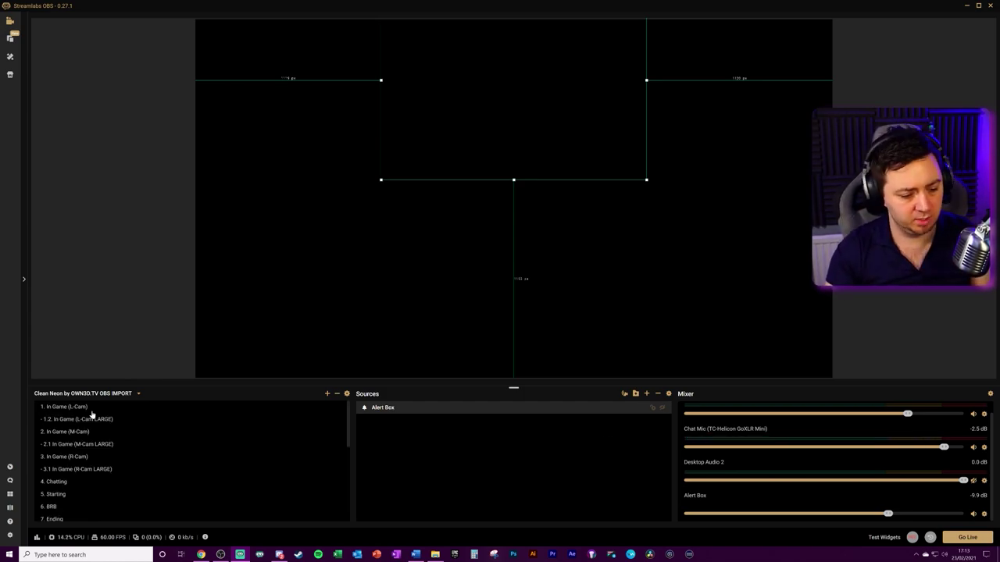
click(85, 407)
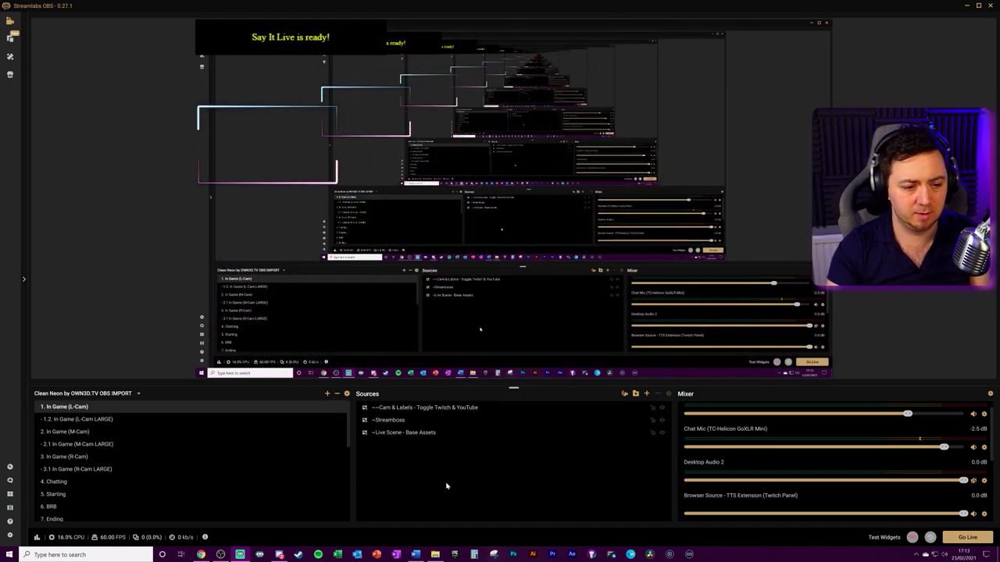
click(406, 434)
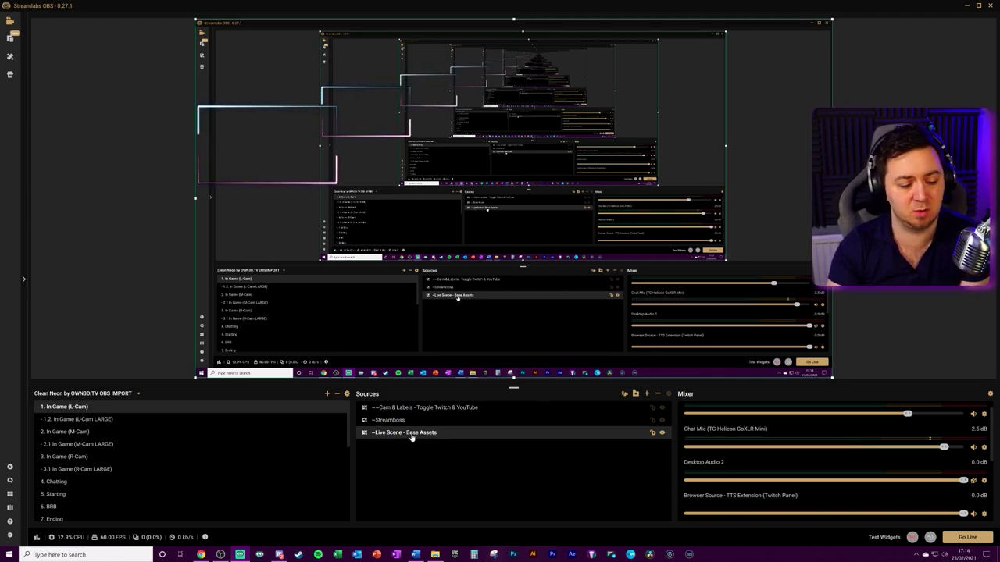
click(662, 433)
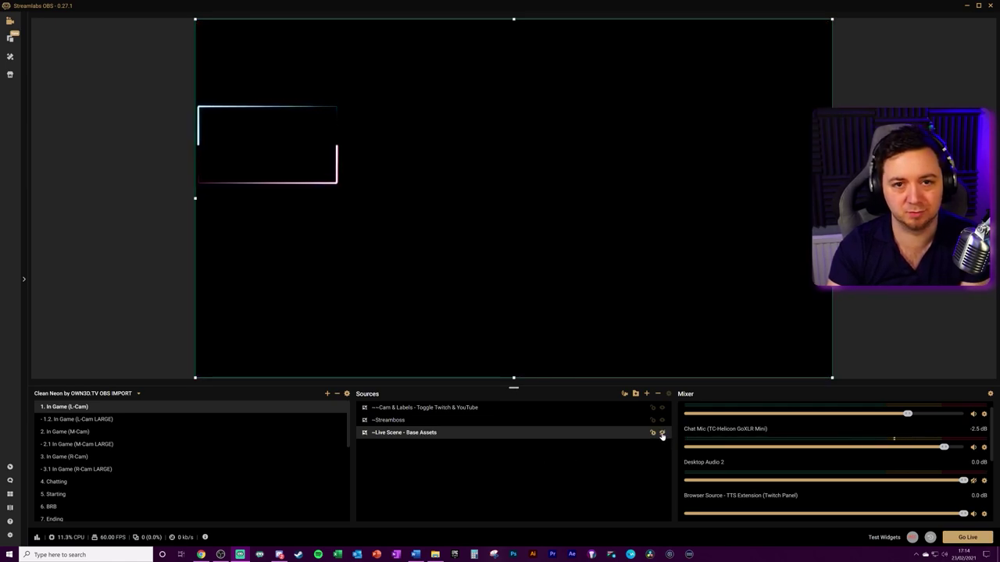
click(661, 434)
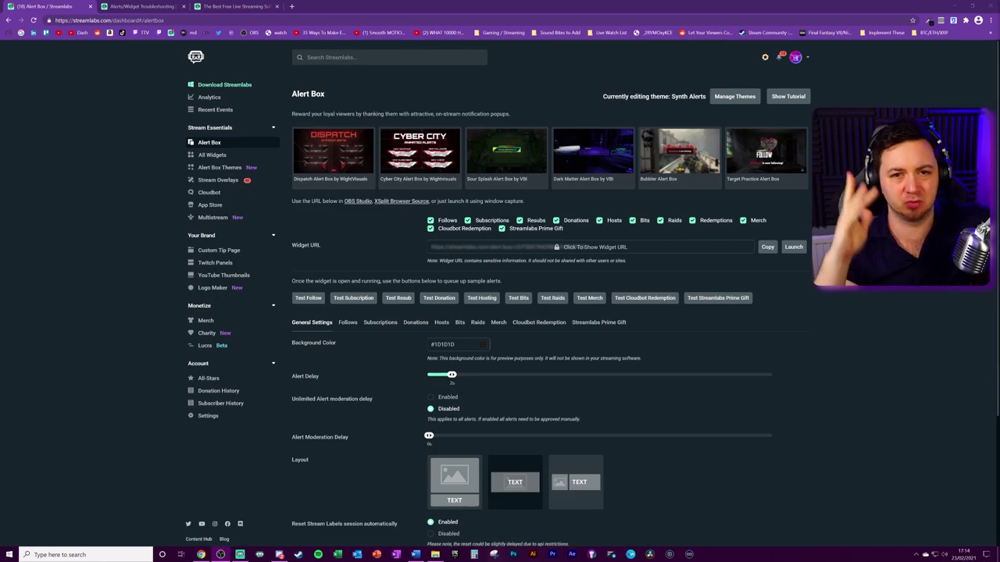
Open the Streamlabs OBS settings and check the Log Out option for the connected account.
click(240, 555)
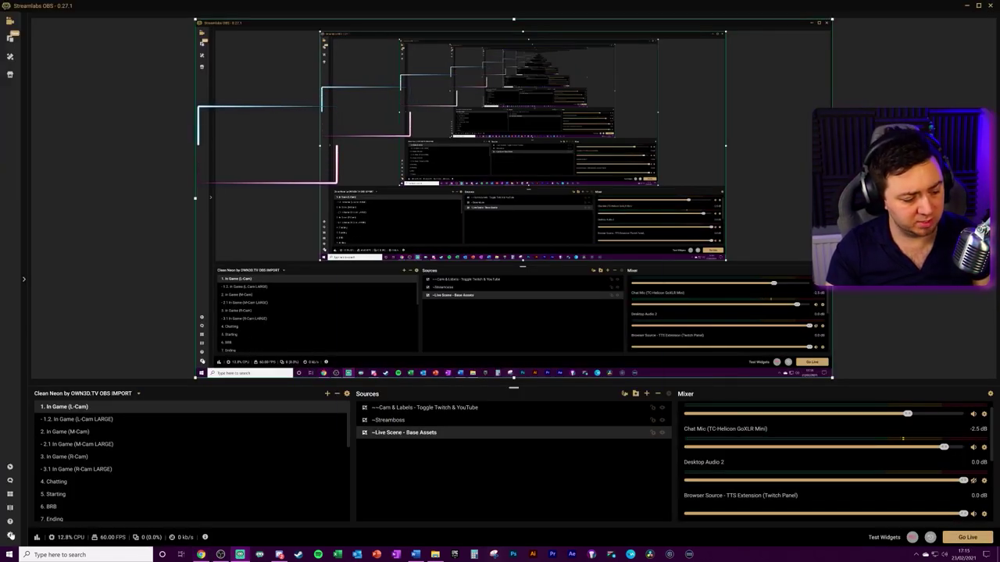
click(31, 537)
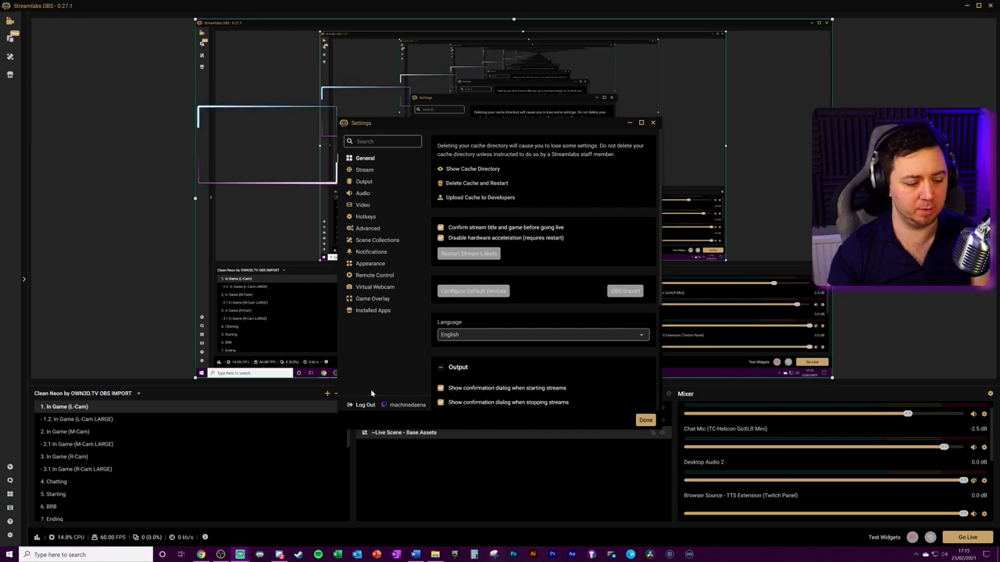
Switch to the browser's Alert Box page and check the account menu for its Logout option.
click(200, 555)
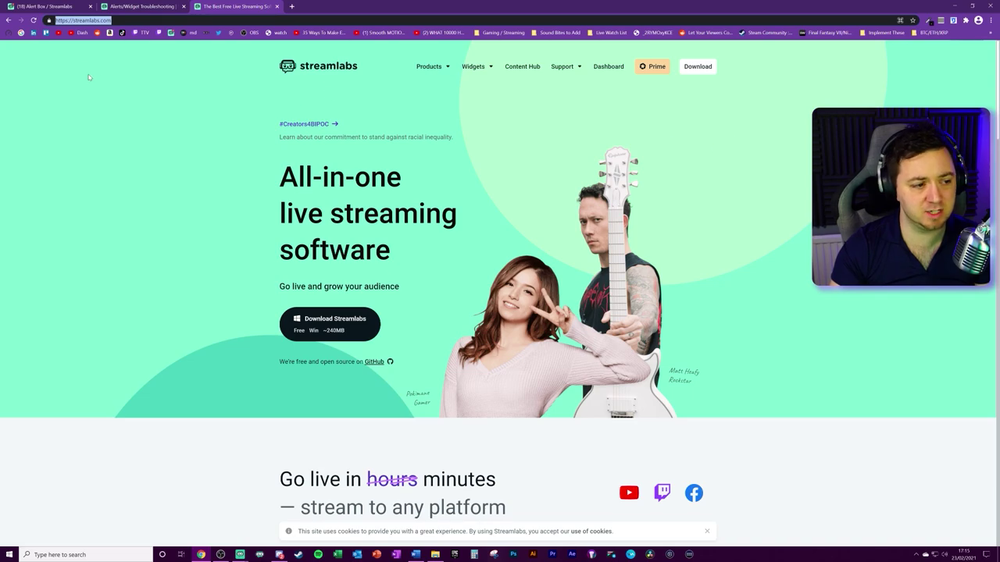
click(106, 11)
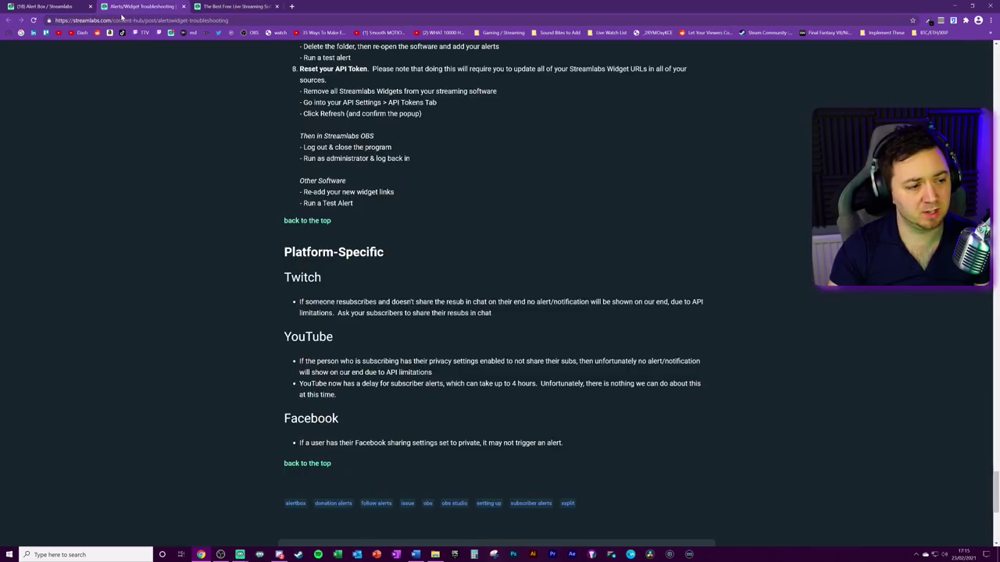
key(ctrl+shift+Tab)
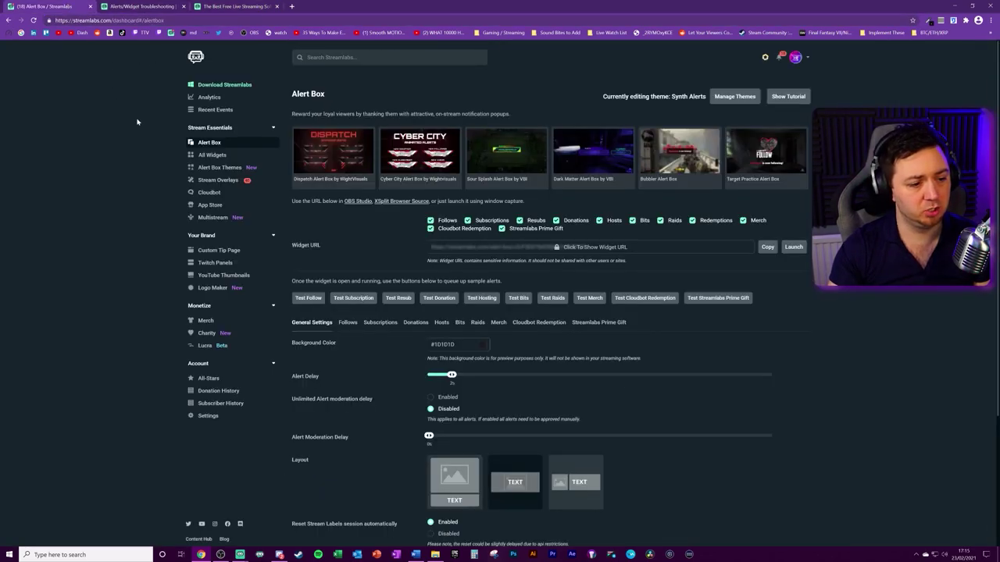
click(808, 58)
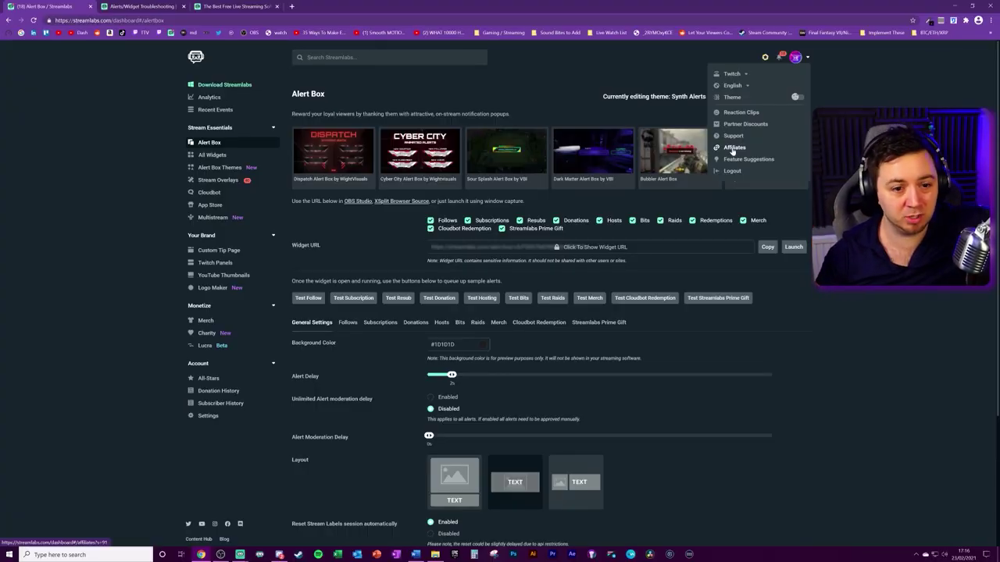
click(118, 220)
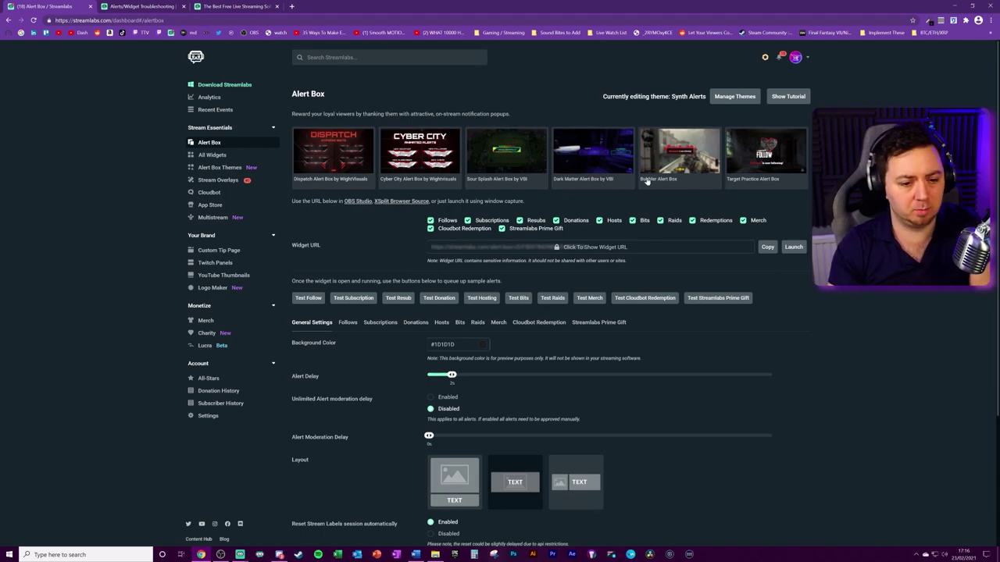
Try enabling the unlimited alert moderation delay in the Alert Box general settings, then set it back to Disabled.
scroll(667, 198, down, 3)
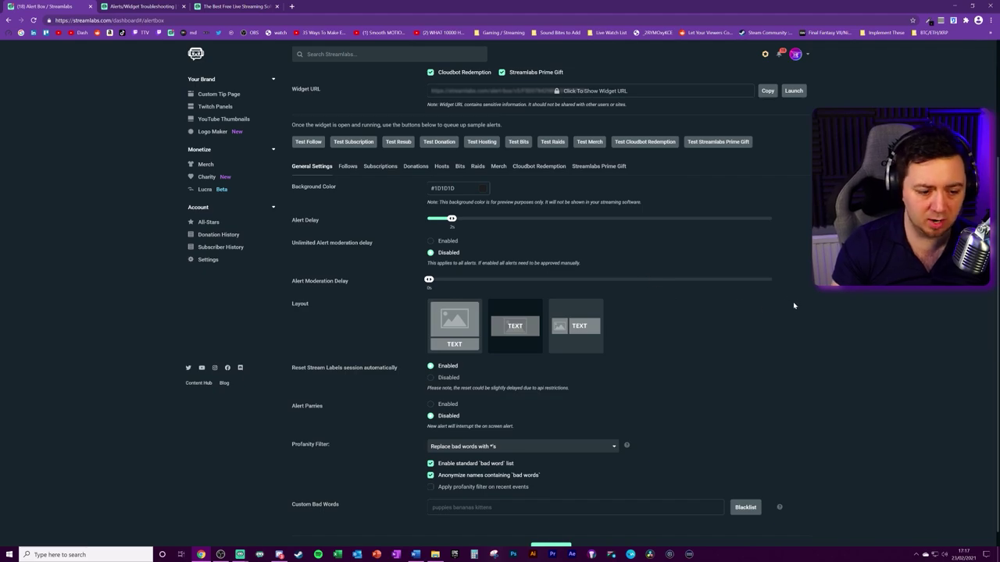
scroll(547, 266, down, 1)
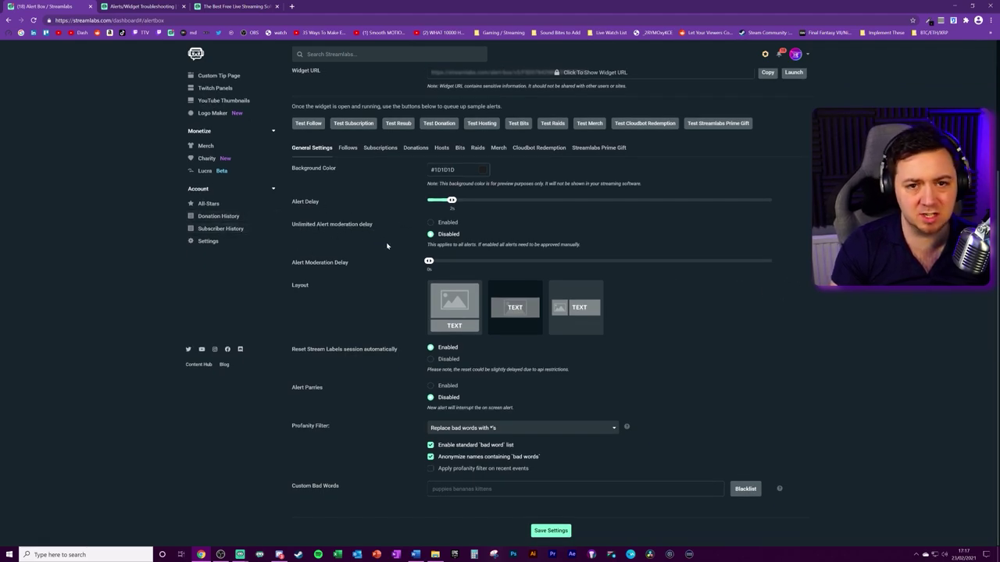
click(431, 222)
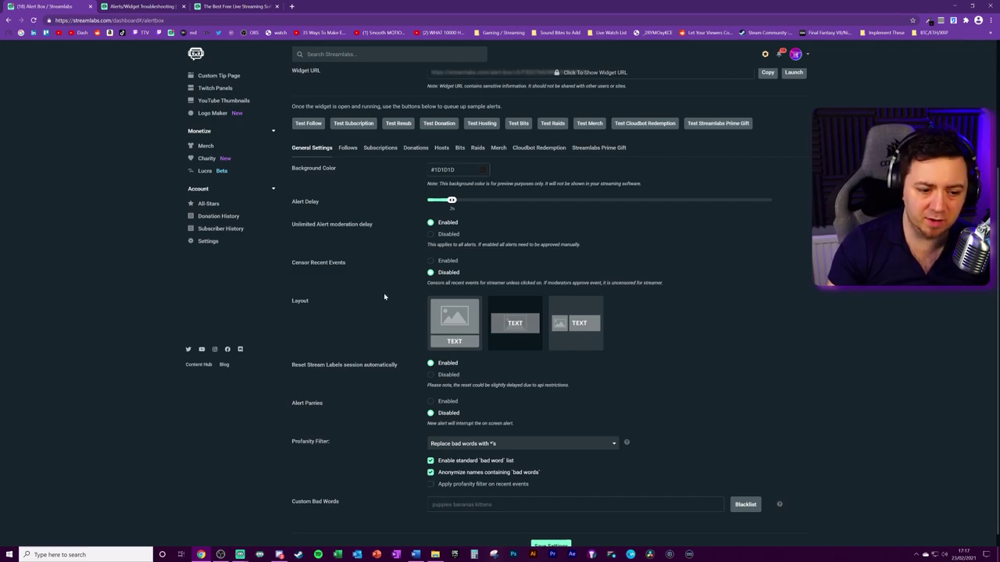
click(427, 232)
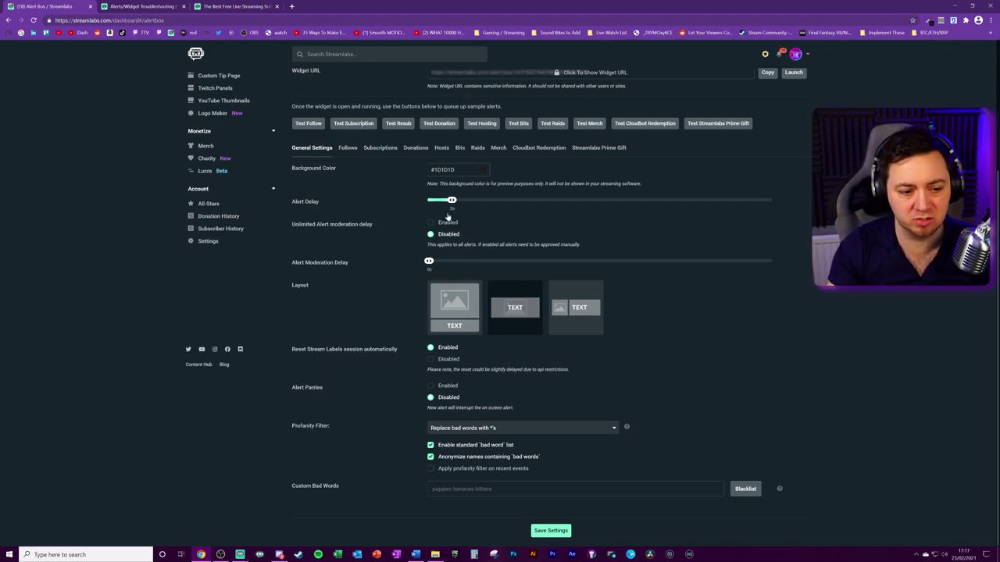
Open the Alert Box's Follows settings and check whether follow alerts are enabled.
scroll(389, 283, up, 1)
scroll(359, 275, up, 3)
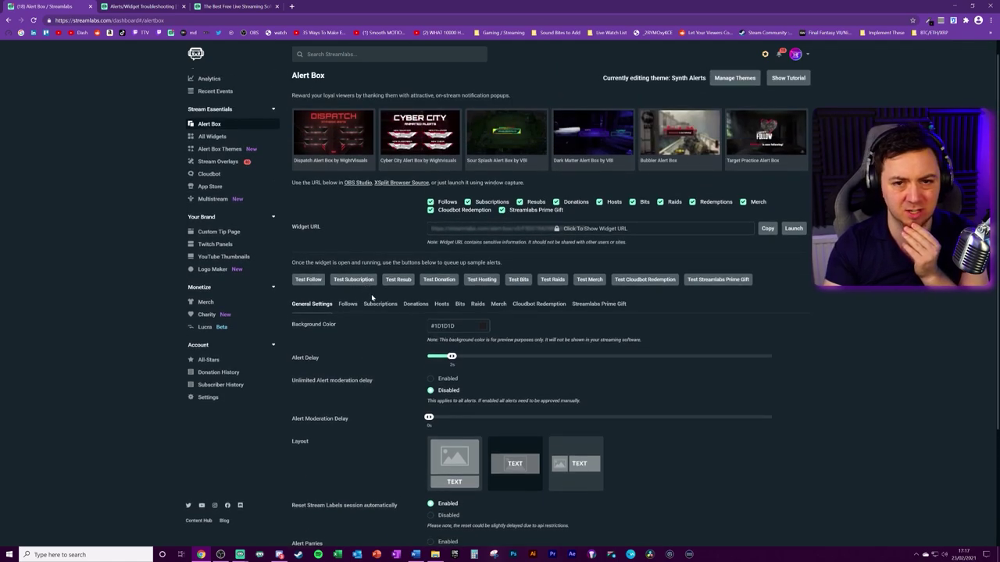
click(347, 304)
scroll(348, 312, down, 10)
scroll(360, 310, up, 10)
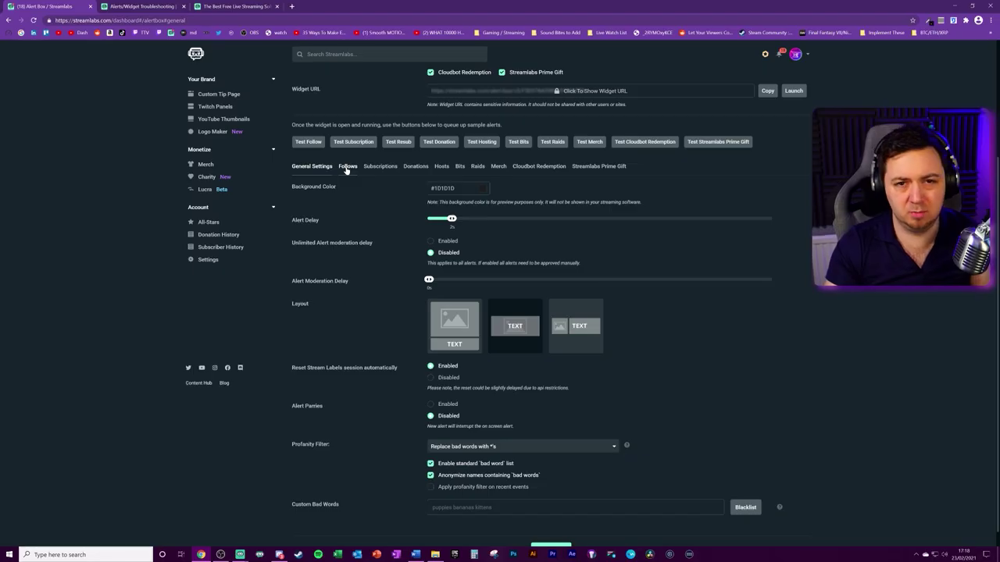
click(348, 167)
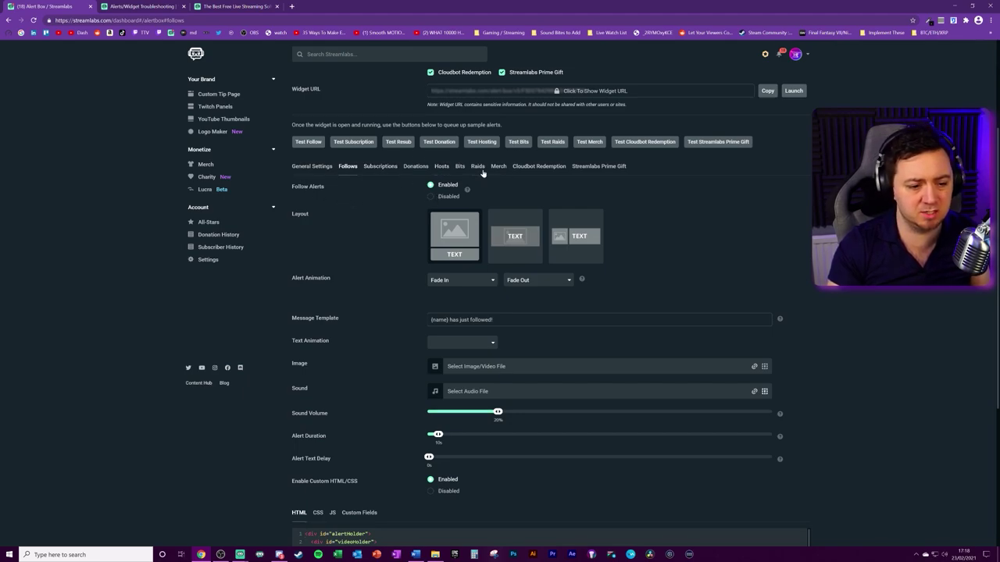
scroll(308, 272, up, 1)
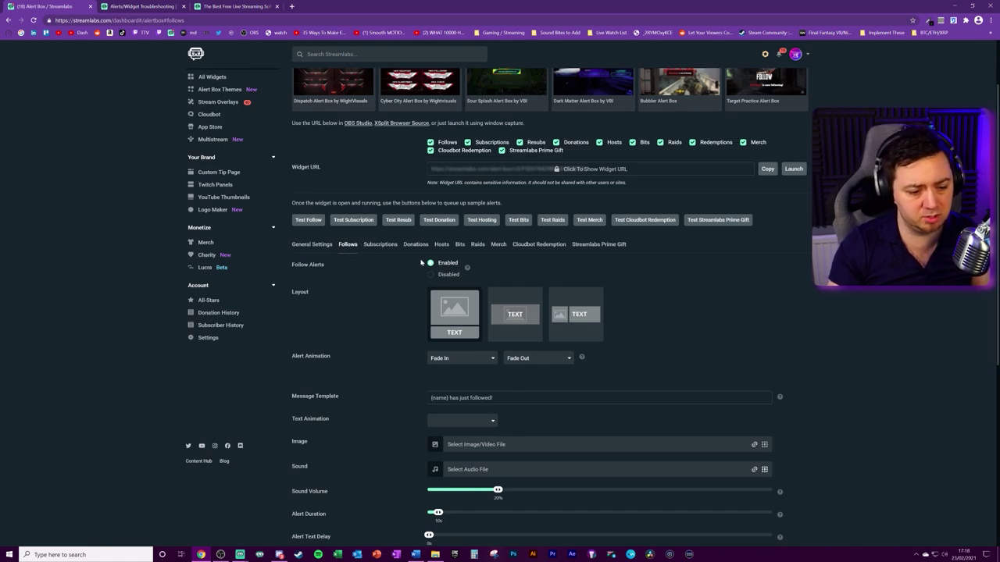
mouse_move(467, 267)
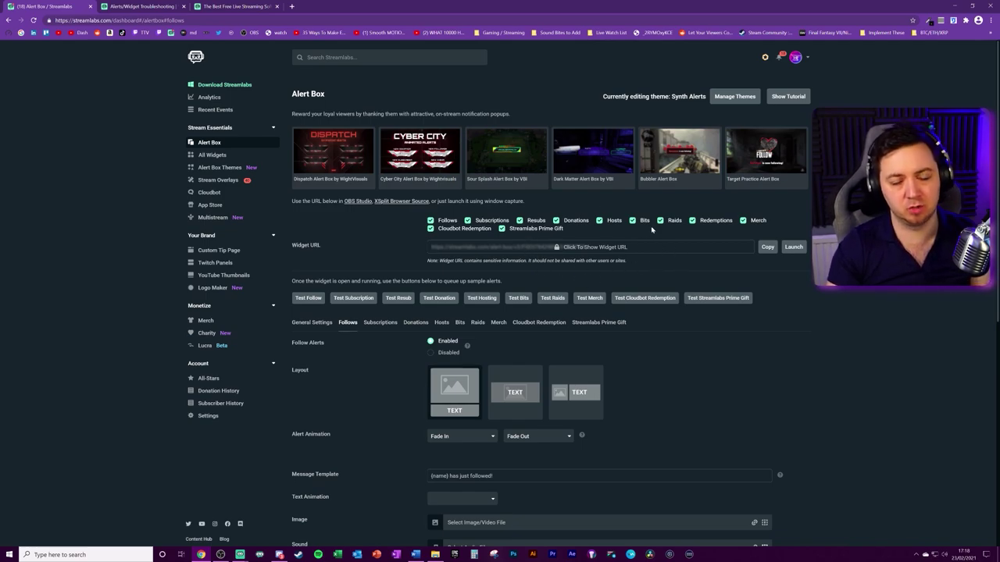
Switch to Streamlabs OBS and add a new browser source named Browser Source to the In Game (L-Cam) scene.
click(240, 554)
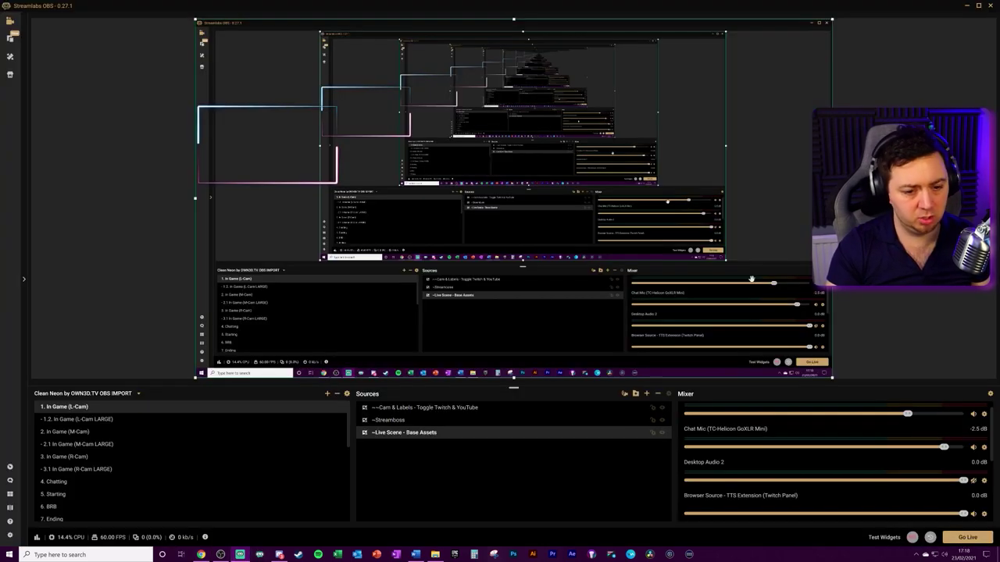
click(647, 394)
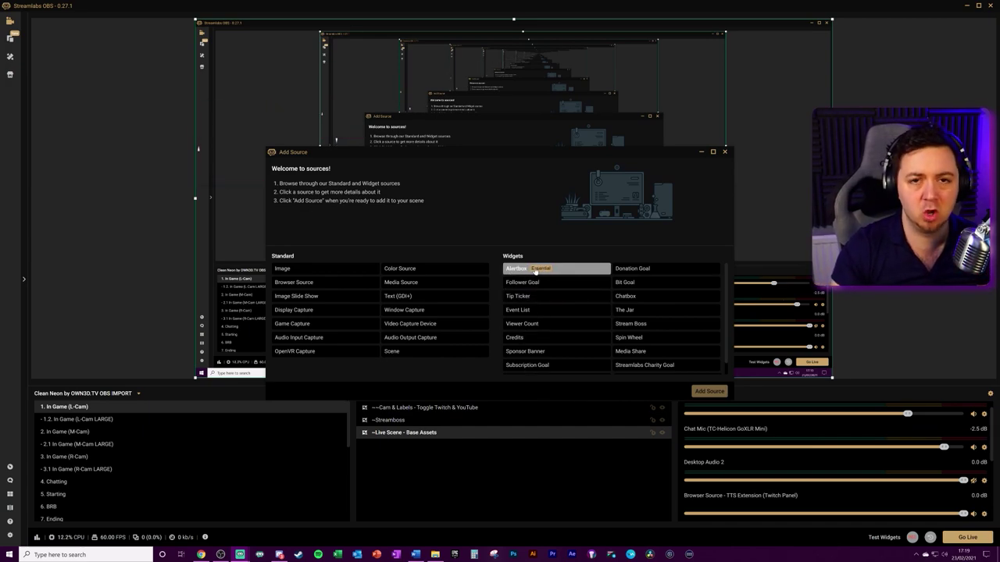
key(Escape)
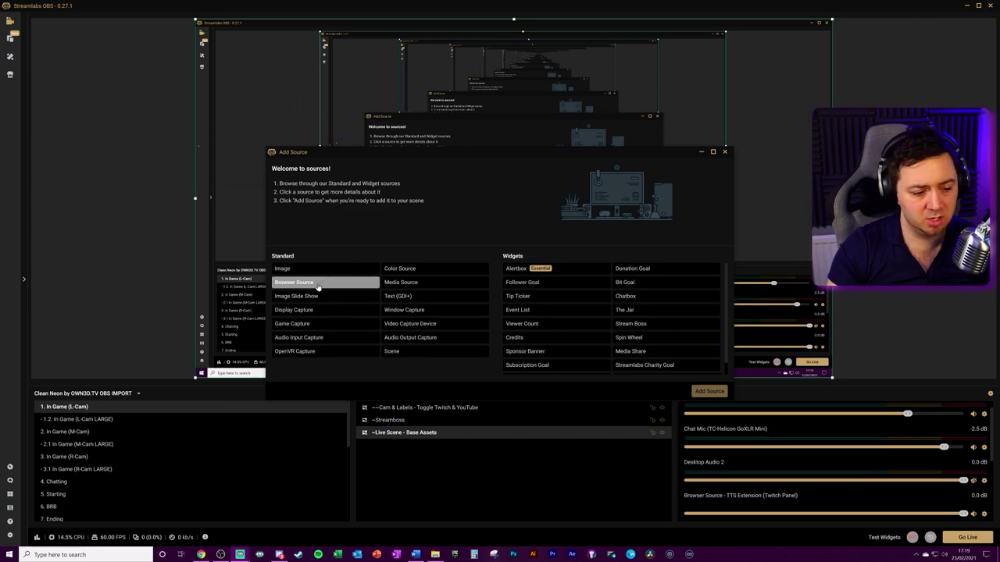
click(318, 285)
click(709, 391)
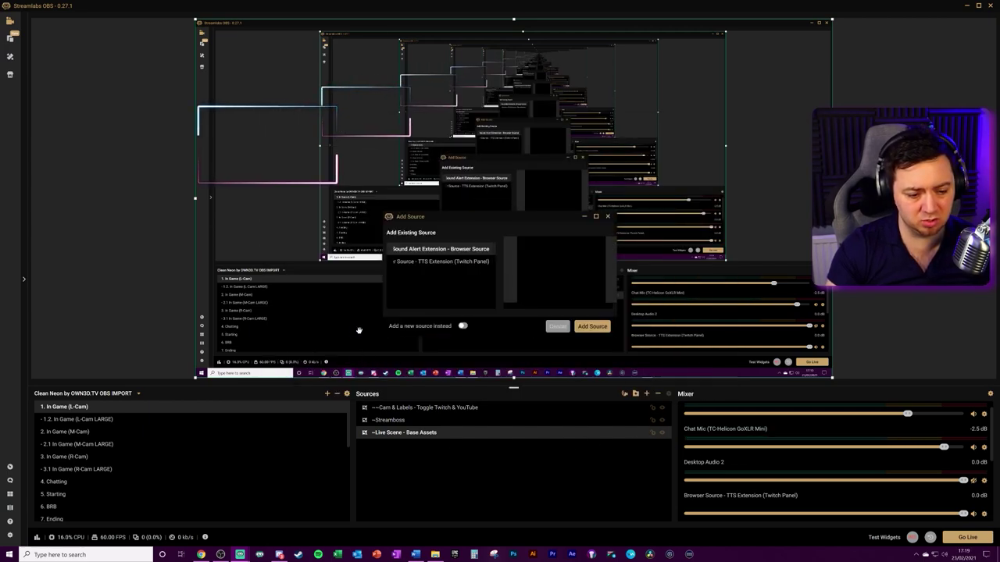
click(462, 325)
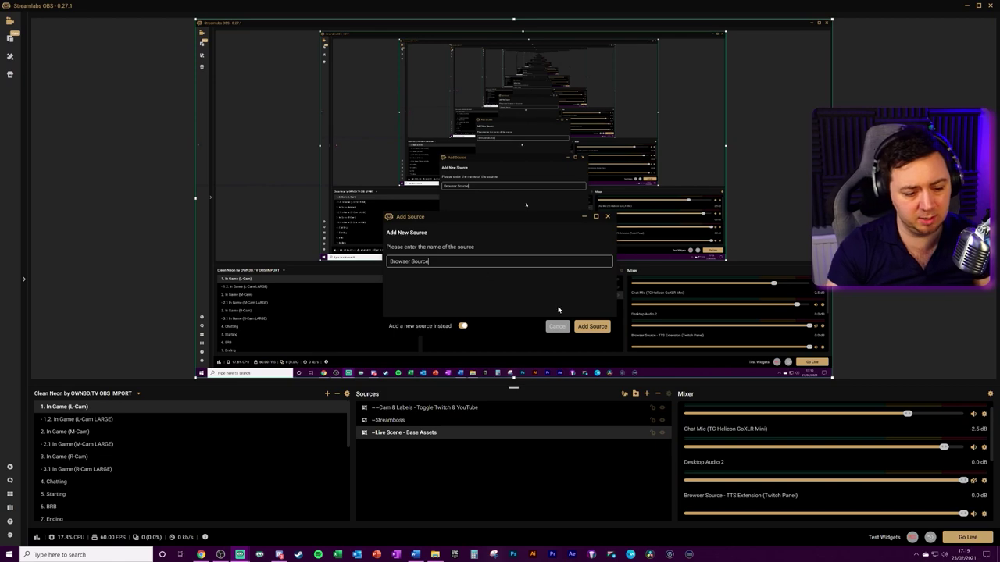
click(582, 325)
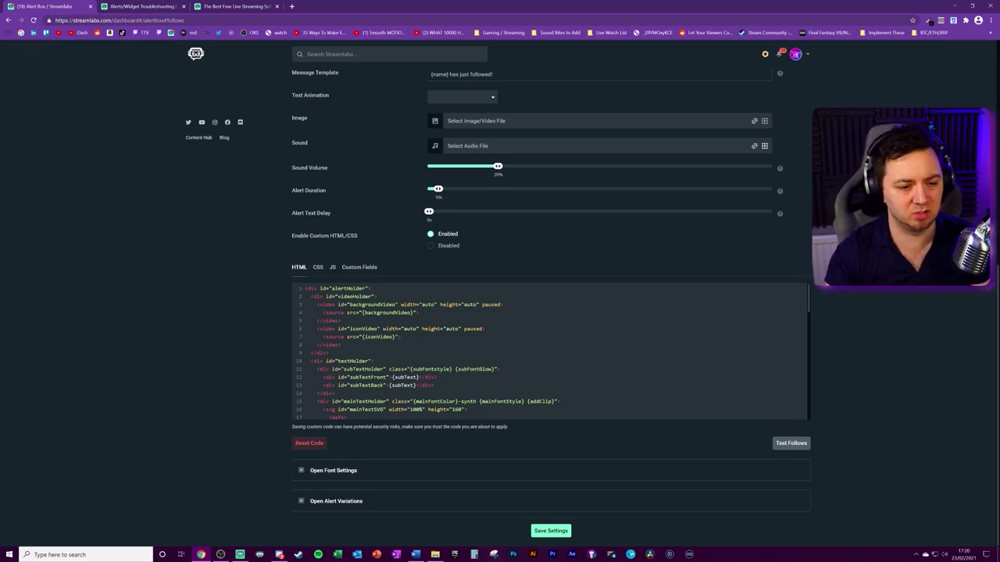
Review the Follows alert settings on the browser's Alert Box page, including layout, animation, sound volume, duration and custom HTML/CSS.
scroll(457, 226, up, 2)
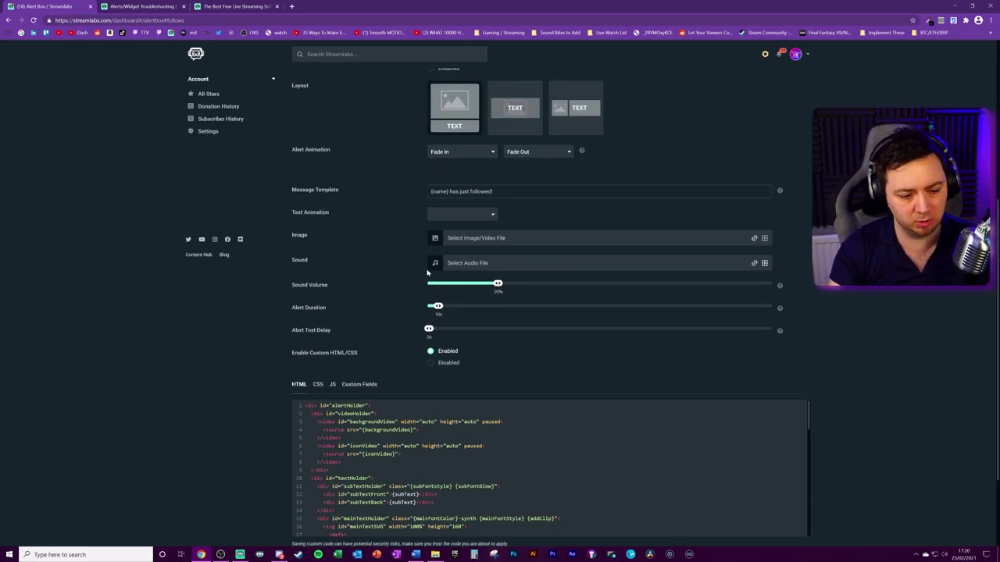
scroll(409, 387, down, 2)
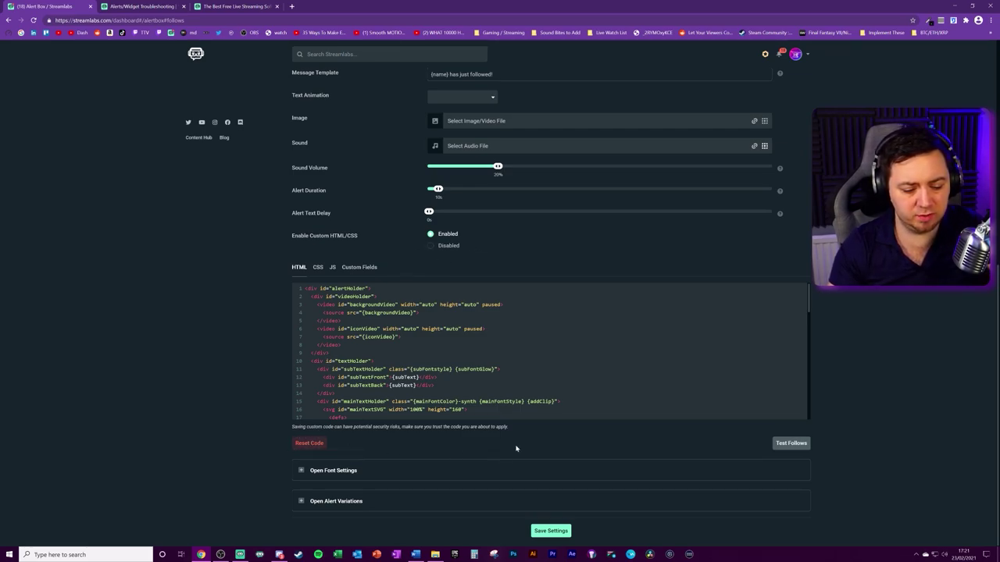
scroll(547, 313, up, 5)
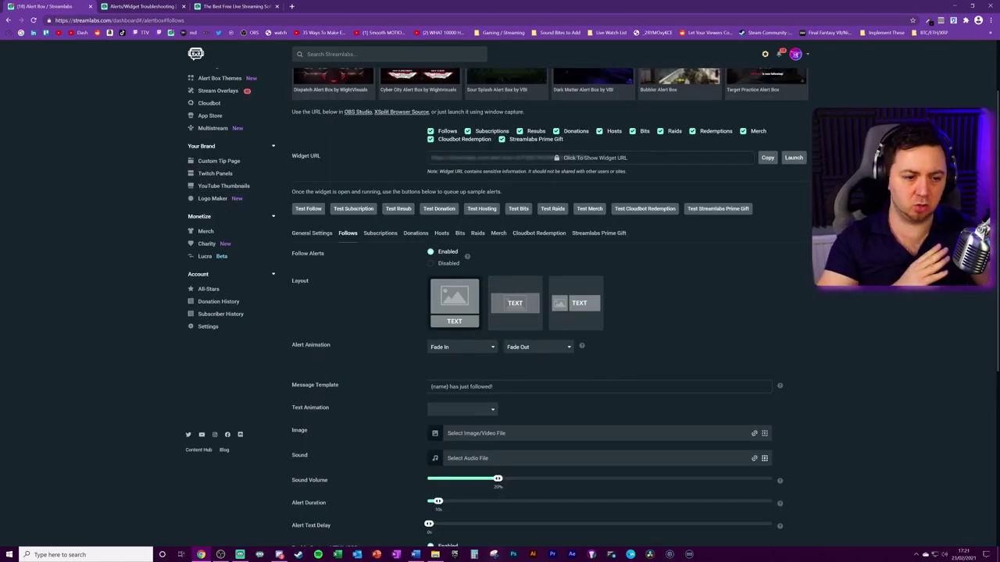
scroll(502, 383, down, 5)
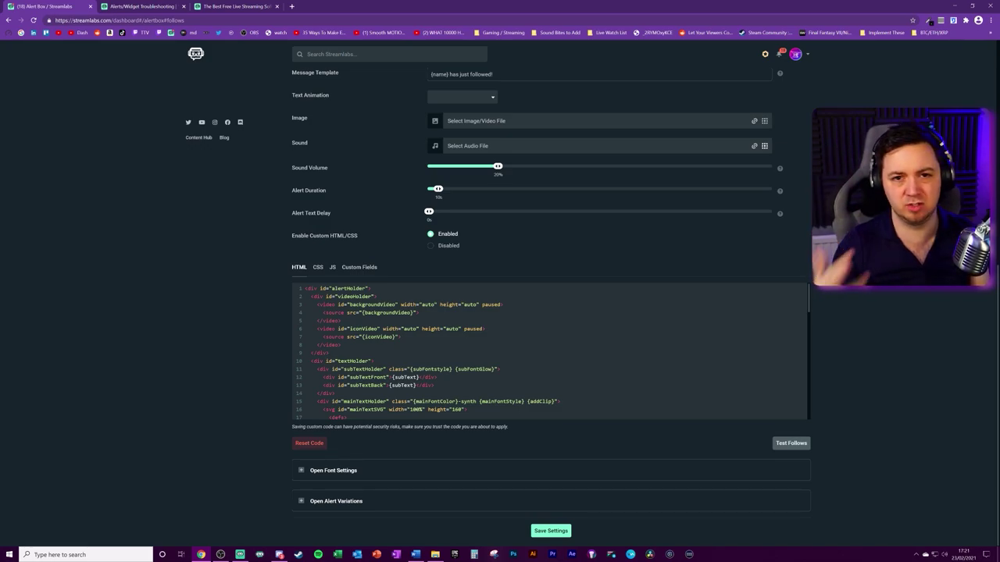
scroll(515, 363, up, 5)
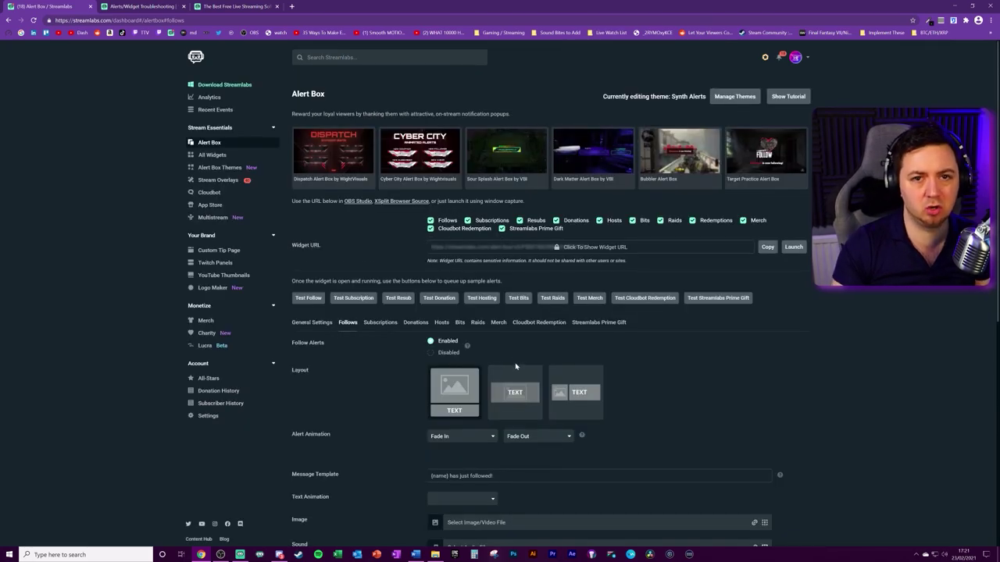
Check the active widget theme and the theme linked to the scene collection, and return to the Alert Box's Follows settings.
click(741, 96)
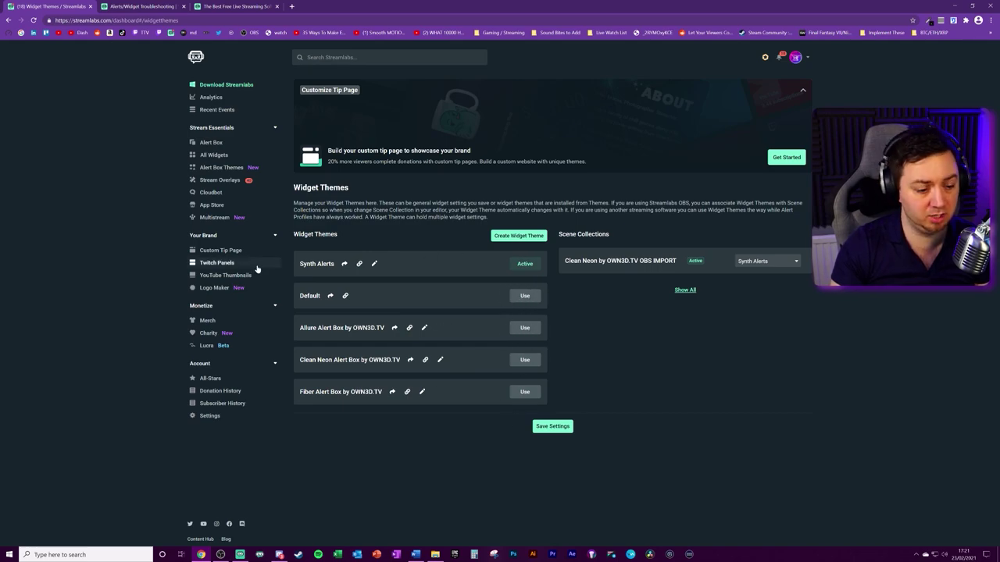
click(374, 263)
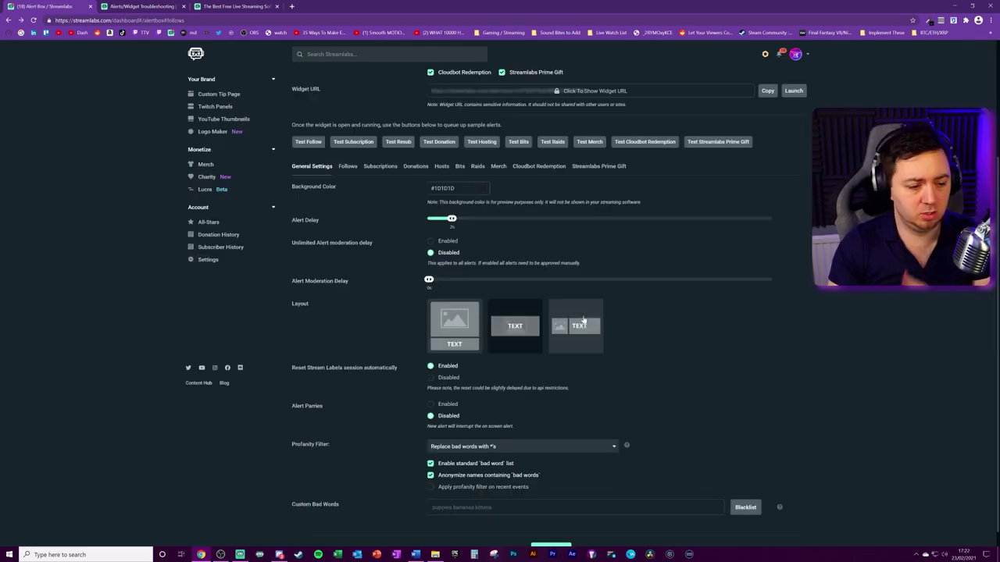
scroll(566, 340, down, 1)
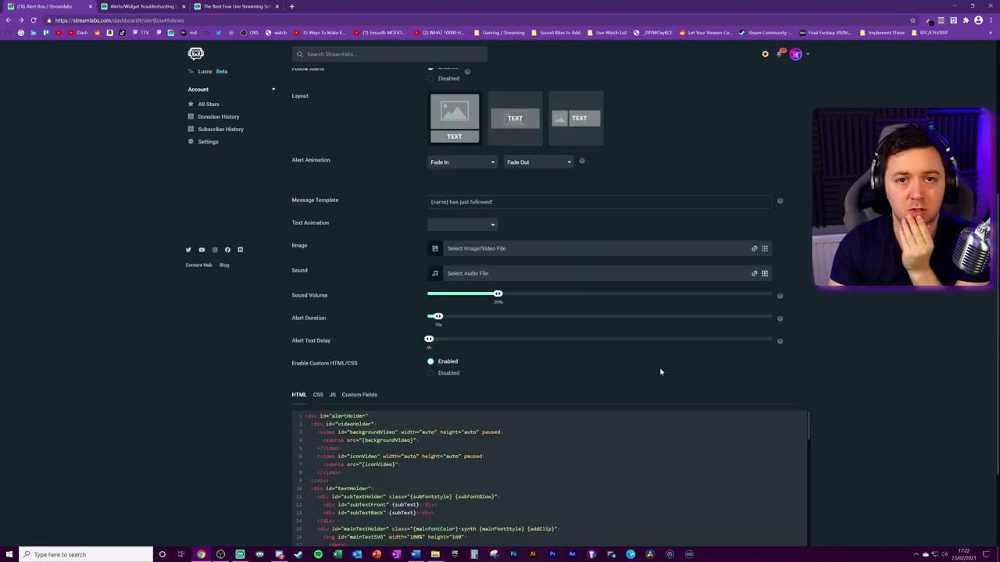
scroll(661, 370, up, 3)
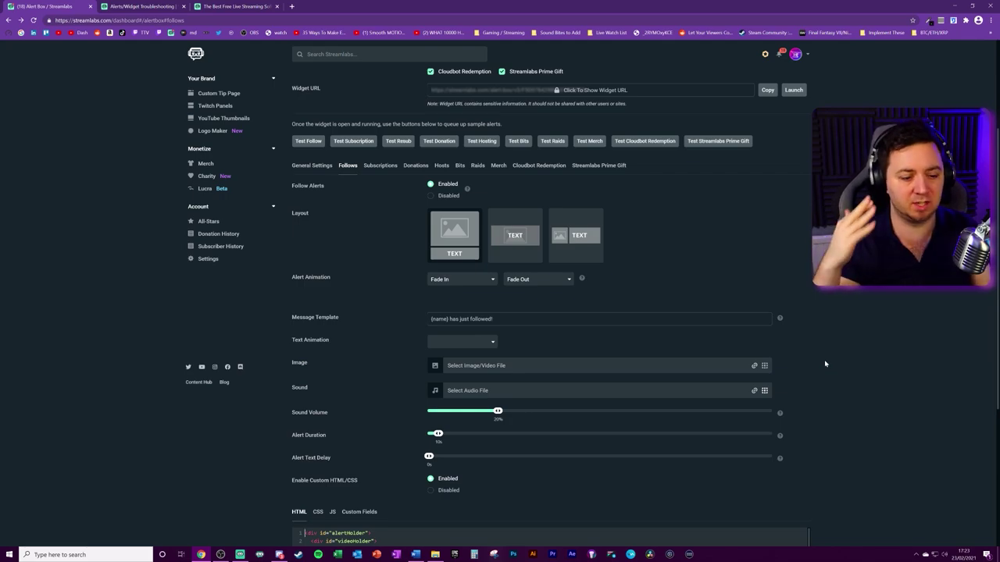
scroll(824, 364, up, 2)
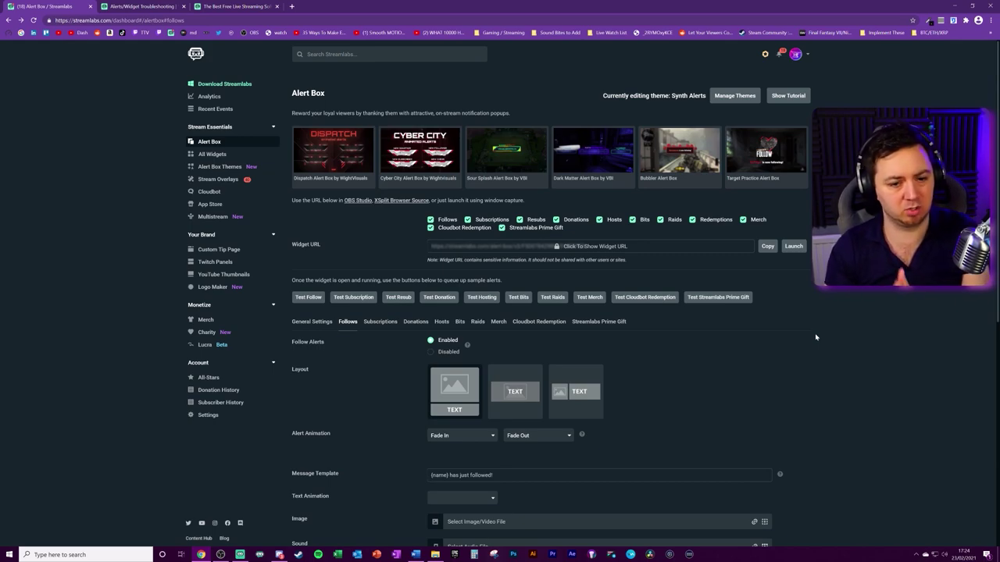
Search Windows for "fire", open Firewall & network protection and examine the list of apps allowed through the firewall.
click(8, 554)
text(fire)
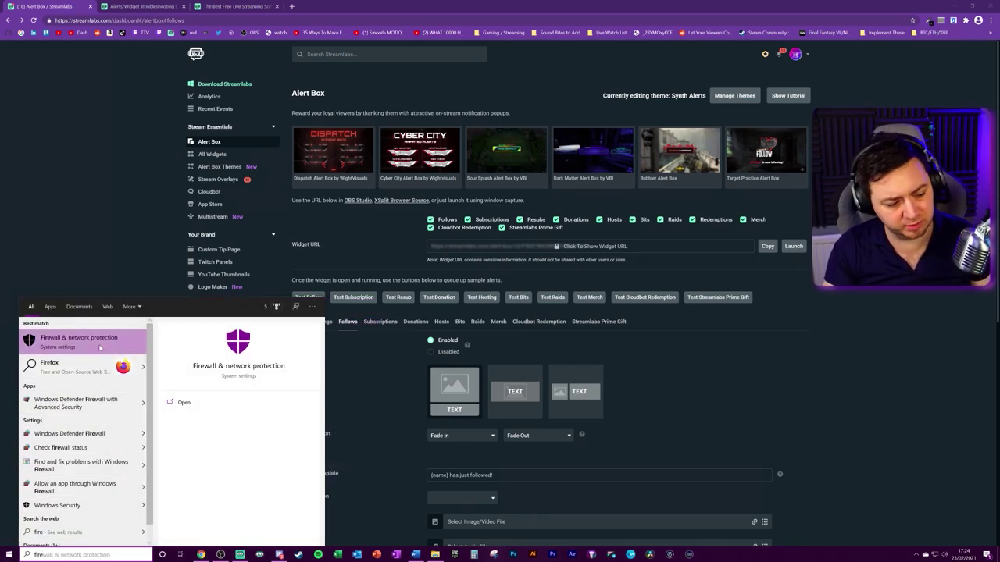
click(87, 362)
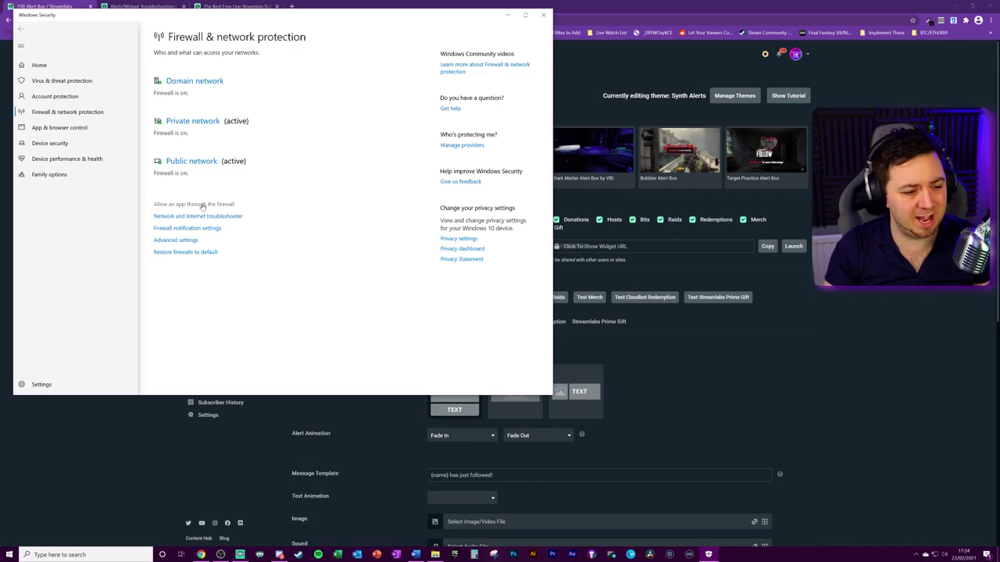
click(203, 206)
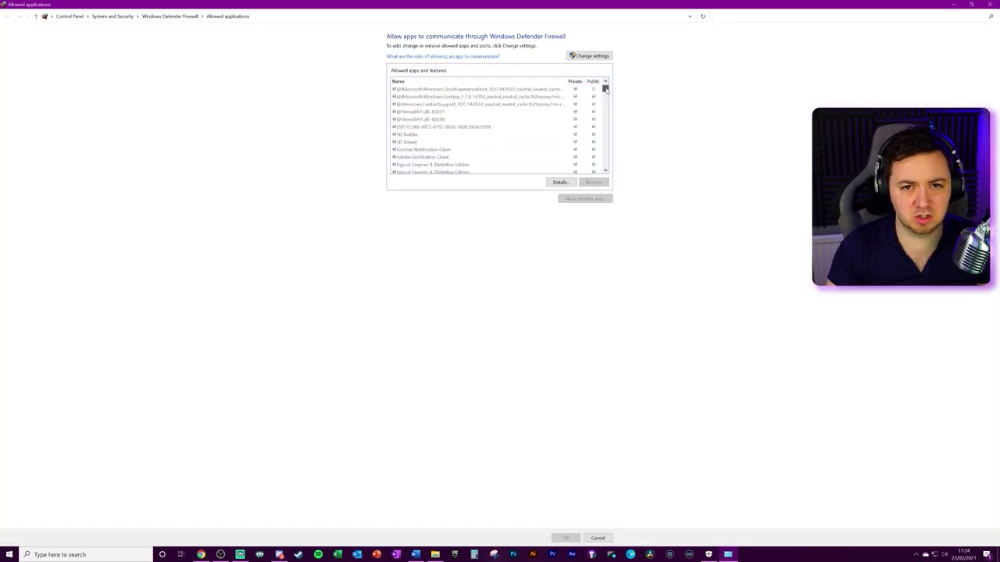
drag(605, 89, 605, 94)
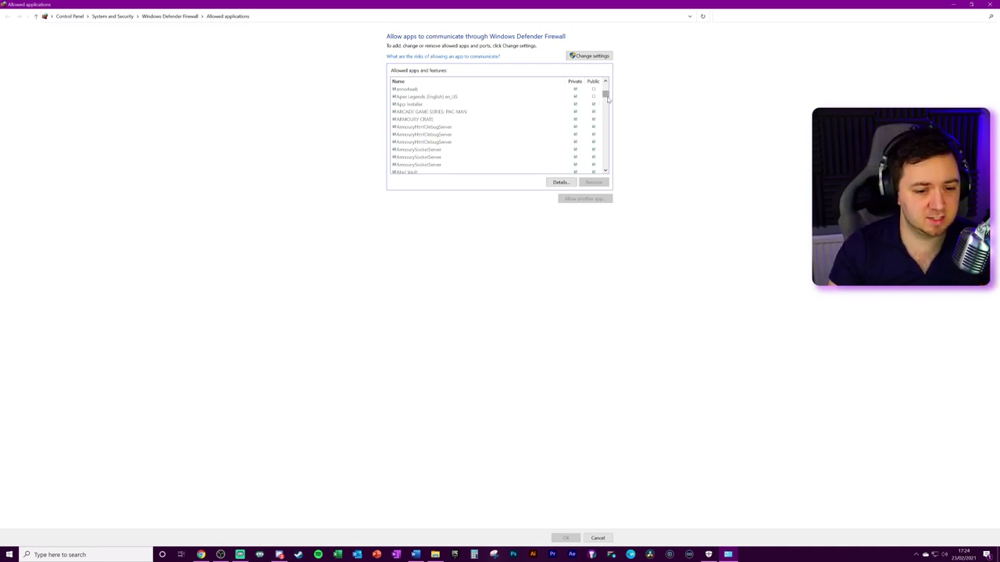
drag(606, 94, 604, 117)
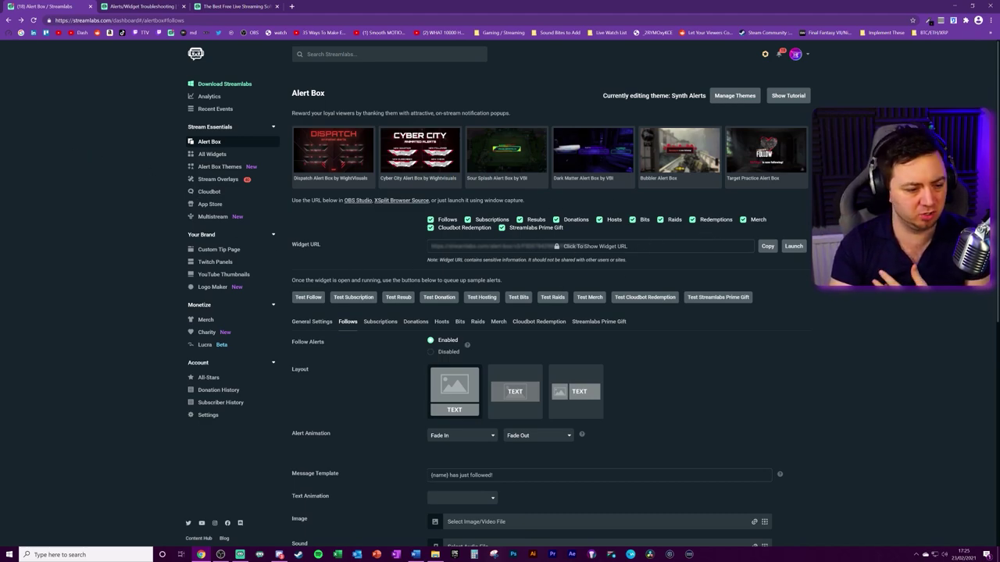
Search the Streamlabs dashboard for "api" and open the API Tokens section of the API Settings.
click(389, 54)
text(api)
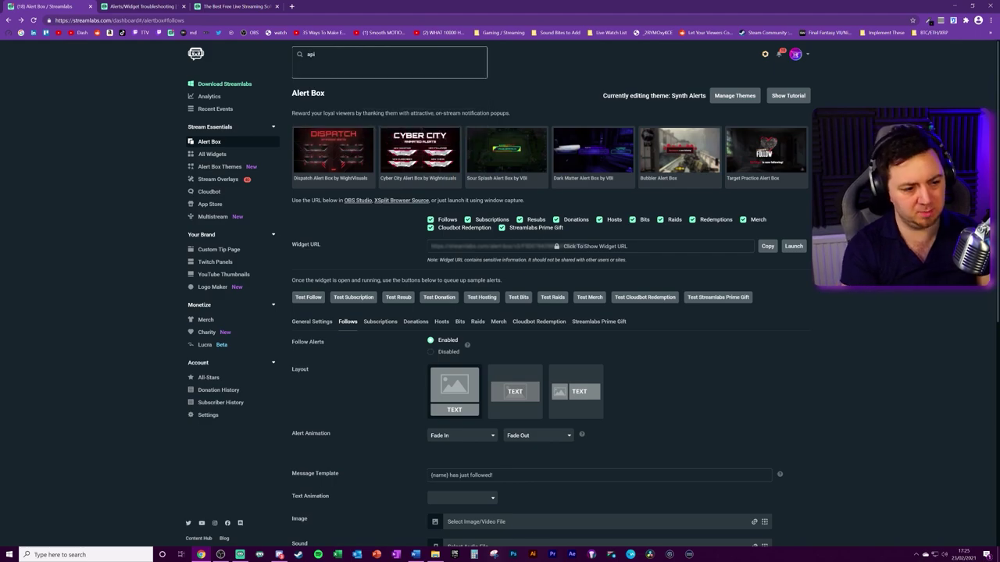
click(318, 69)
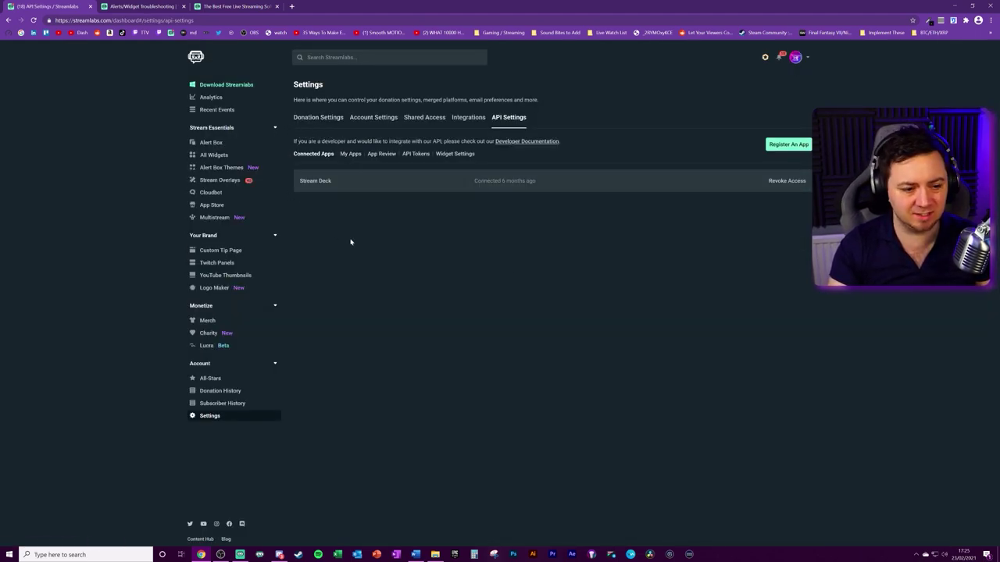
click(417, 155)
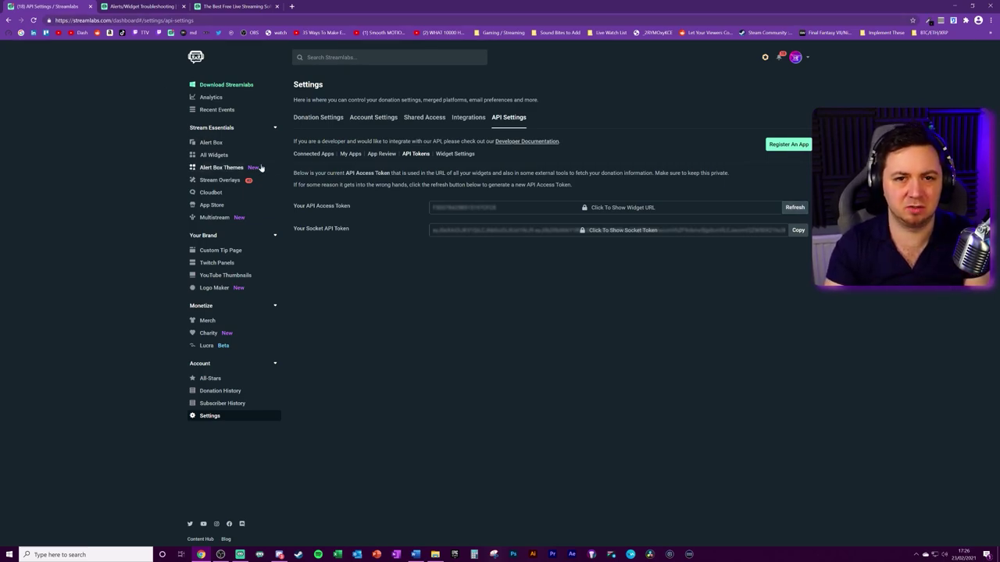
Open the Twitch account settings in a new browser tab and check the Other Connections list for the streaming software.
click(230, 157)
key(ctrl+t)
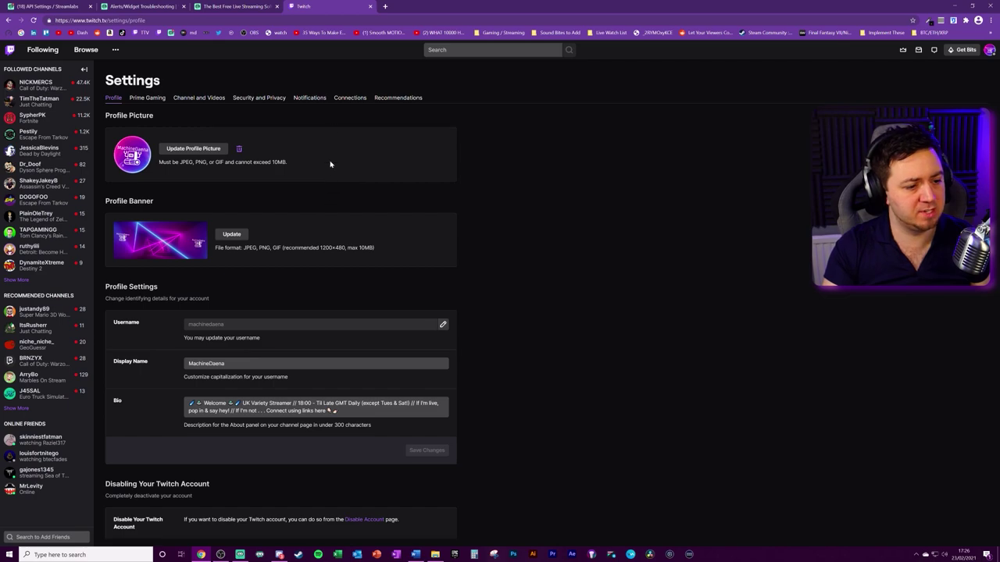
click(350, 99)
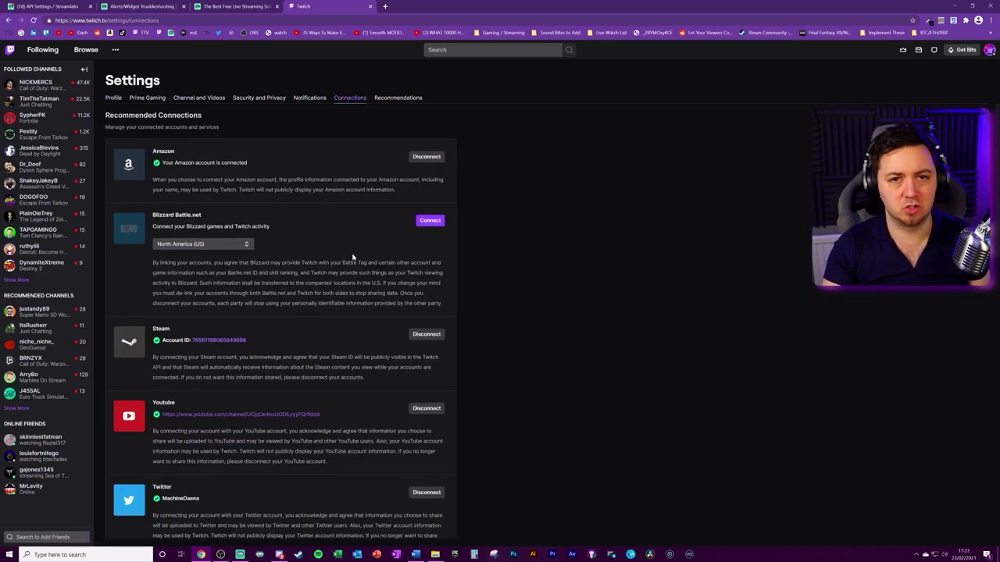
scroll(353, 258, down, 5)
scroll(353, 258, up, 5)
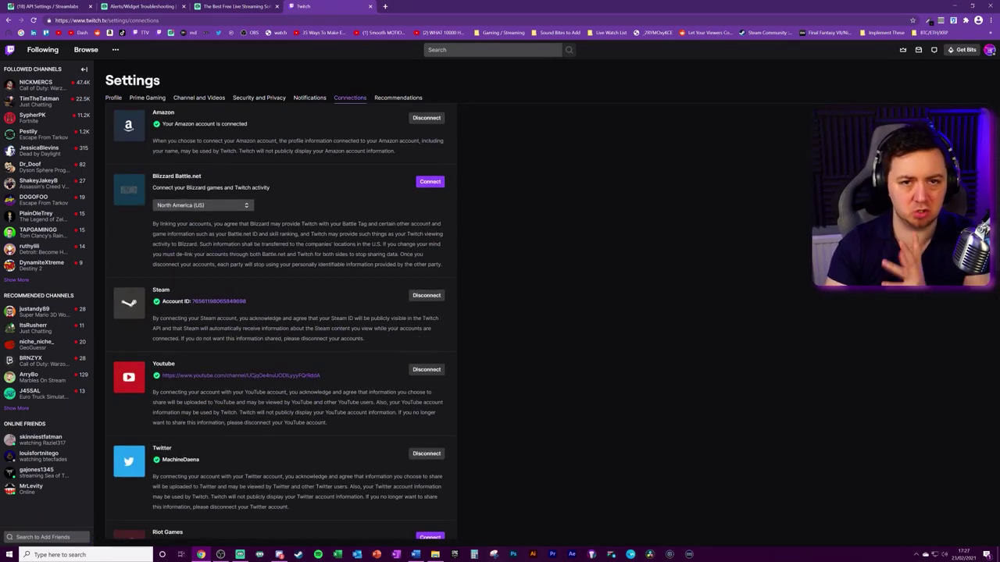
scroll(328, 223, down, 5)
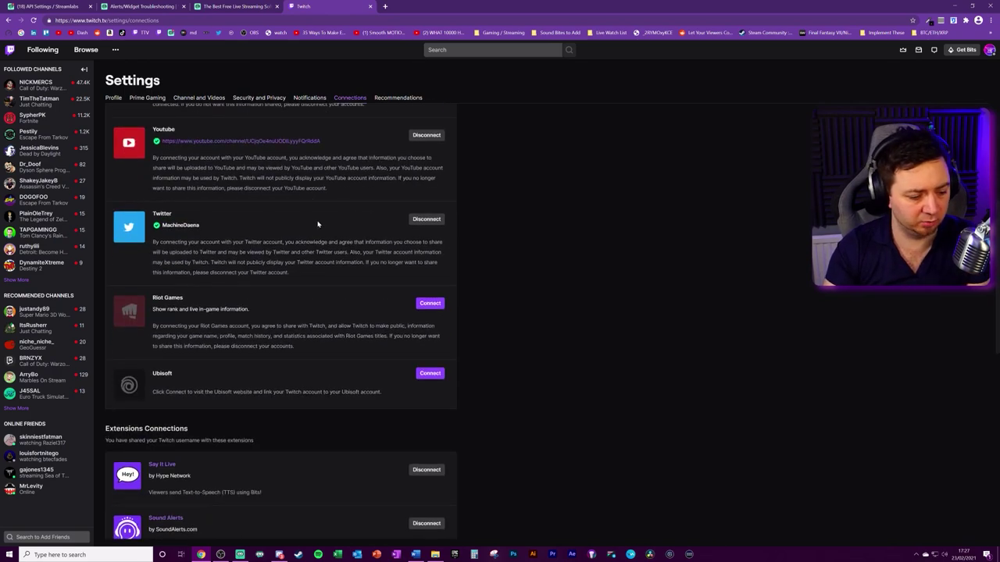
scroll(234, 225, up, 5)
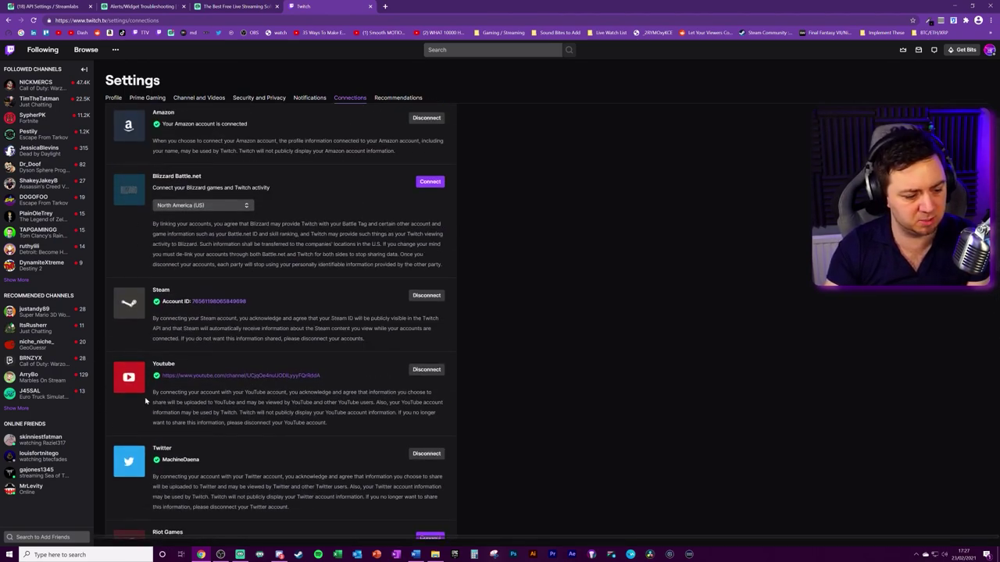
scroll(202, 326, down, 10)
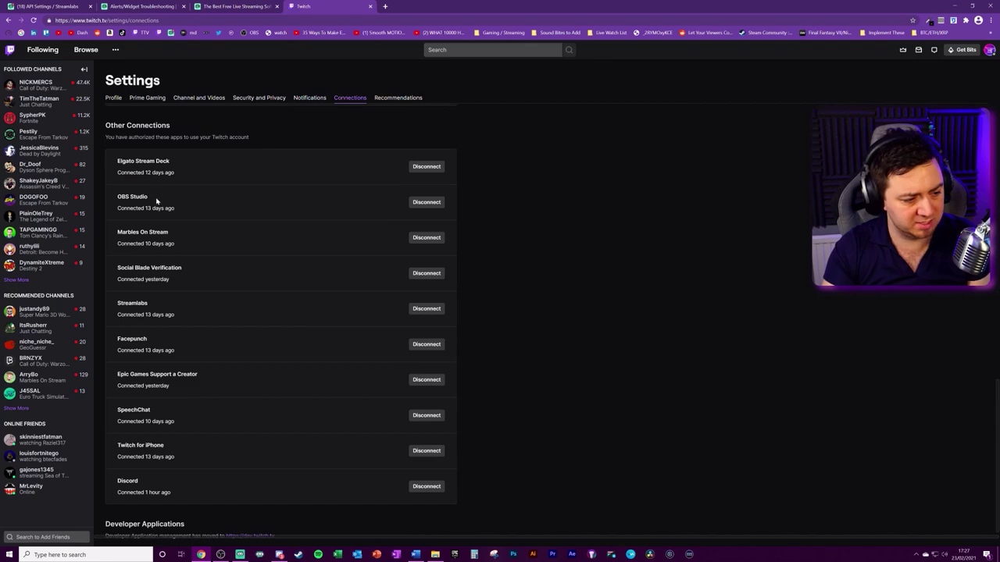
drag(158, 195, 117, 196)
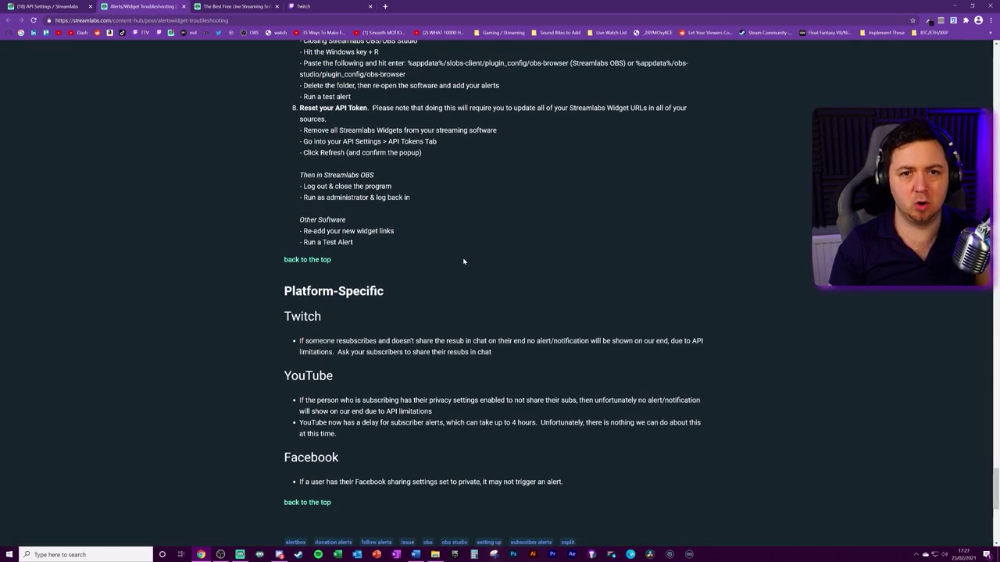
Look back through the Streamlabs alerts and widget troubleshooting article, from the API token reset to the earlier fixes.
scroll(445, 262, up, 15)
scroll(444, 262, up, 20)
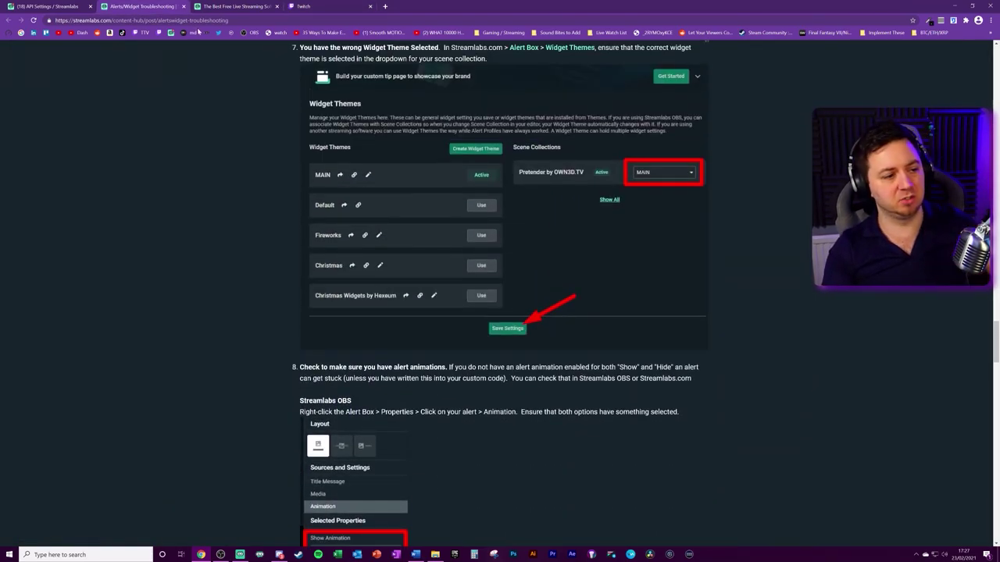
scroll(503, 213, up, 20)
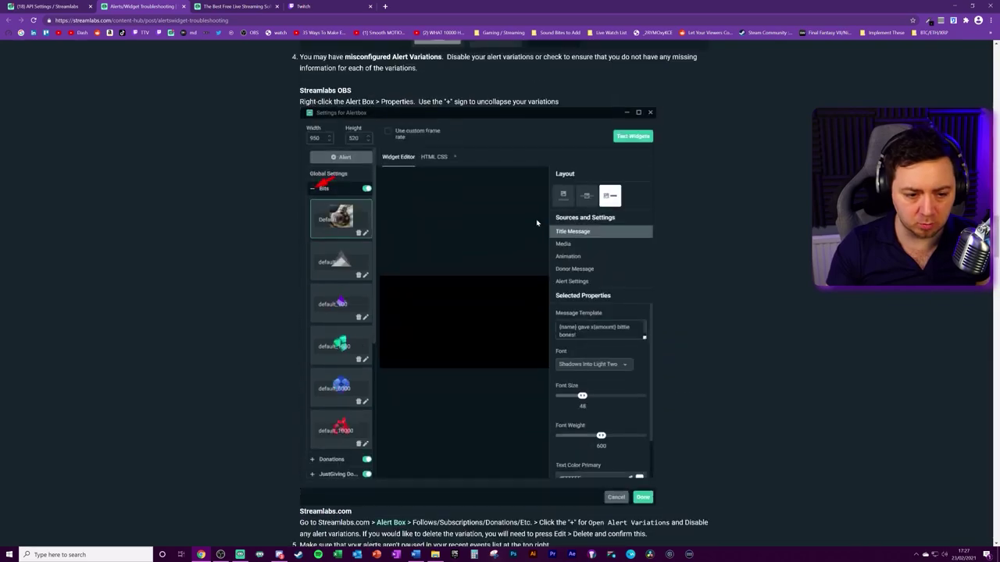
scroll(554, 229, up, 20)
scroll(557, 264, up, 2)
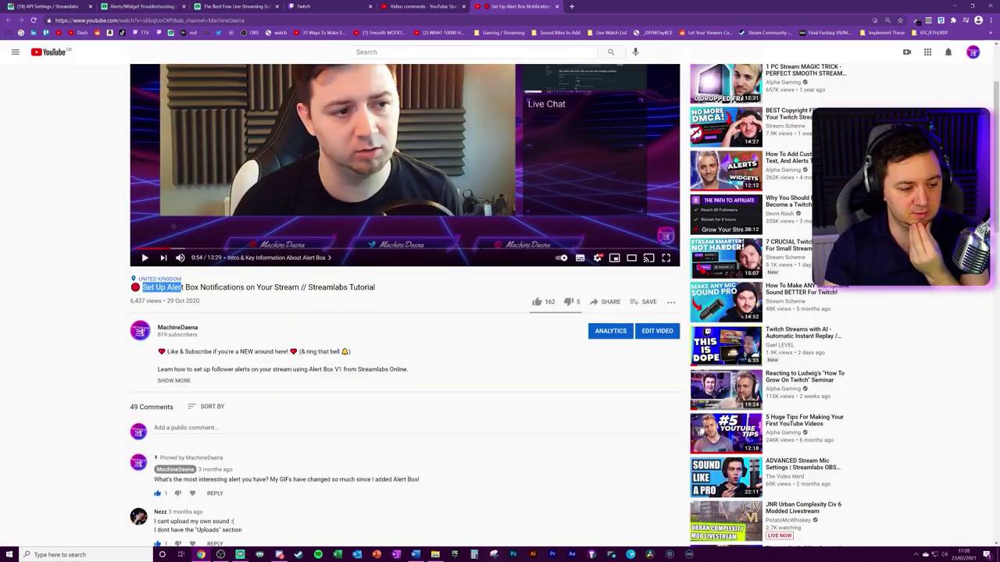
Read the viewer comments under the YouTube video "Set Up Alert Box Notifications on Your Stream" for reported alert problems.
drag(180, 287, 283, 287)
click(318, 295)
scroll(319, 295, down, 5)
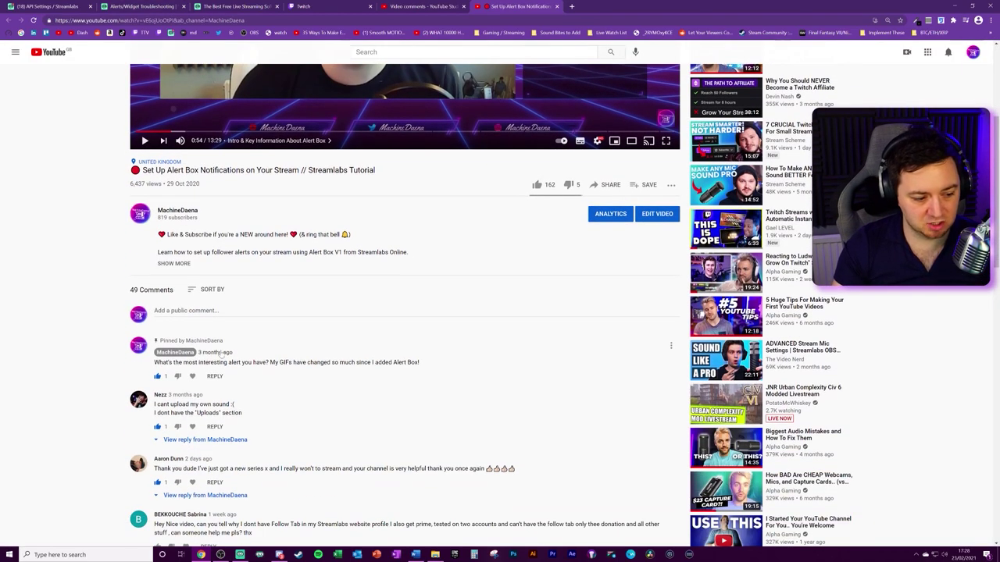
scroll(565, 305, down, 15)
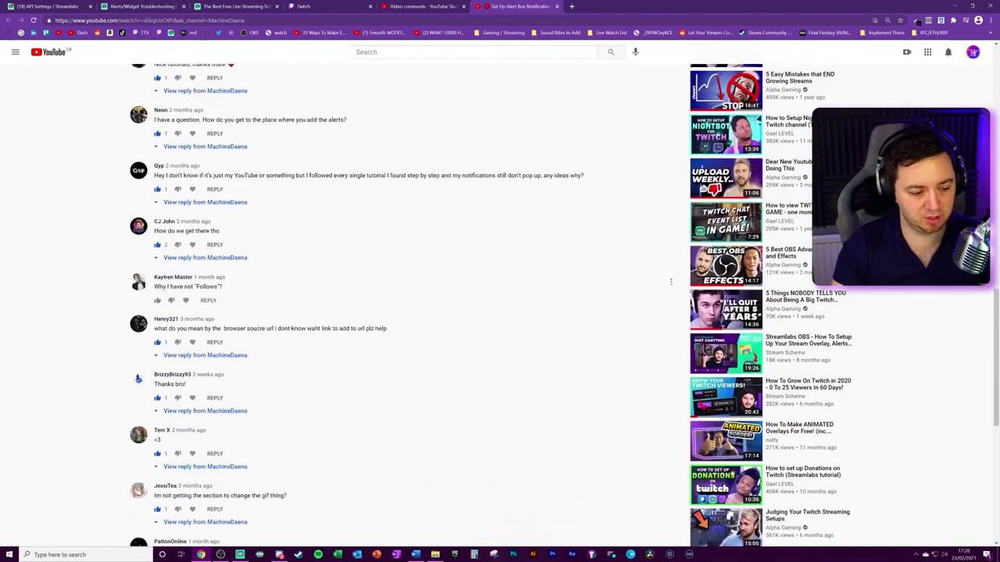
scroll(260, 368, down, 5)
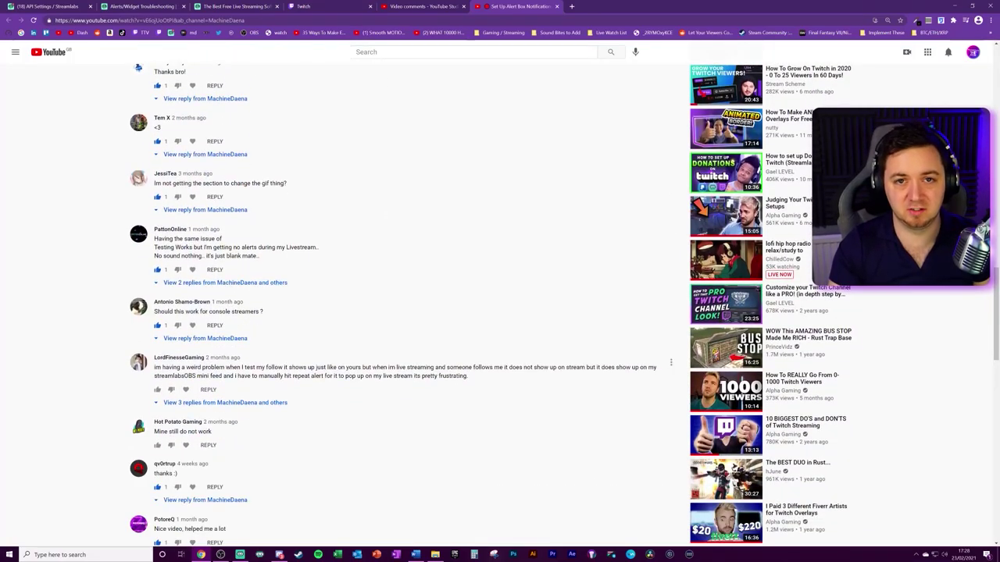